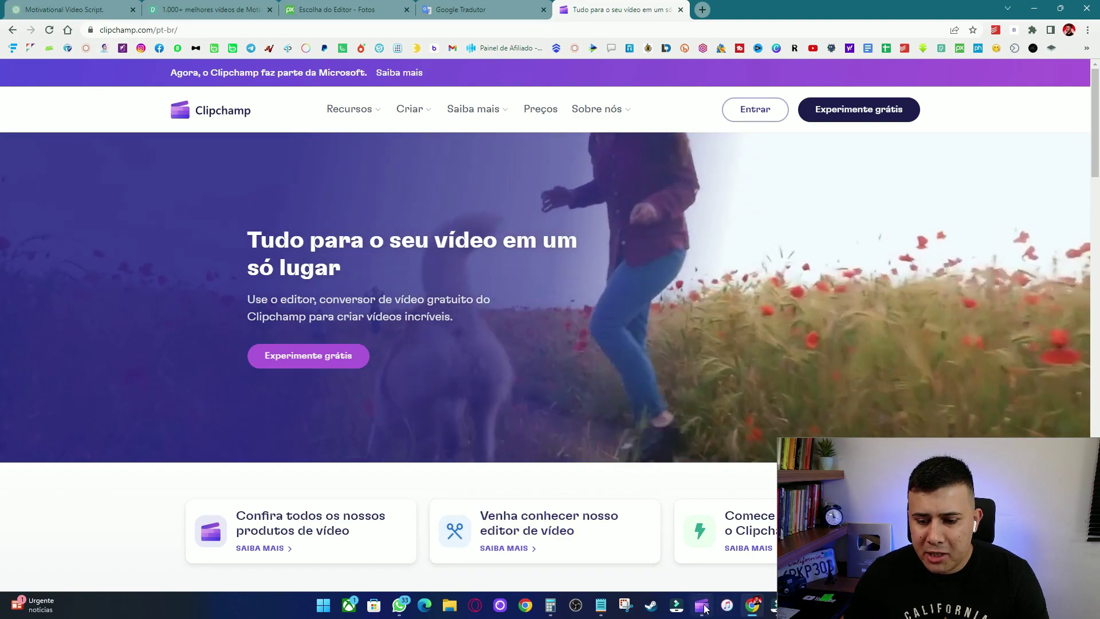
# Switch to the Clipchamp desktop app, start a new video from scratch and bring up the text-to-speech converter.
pyautogui.click(701, 605)
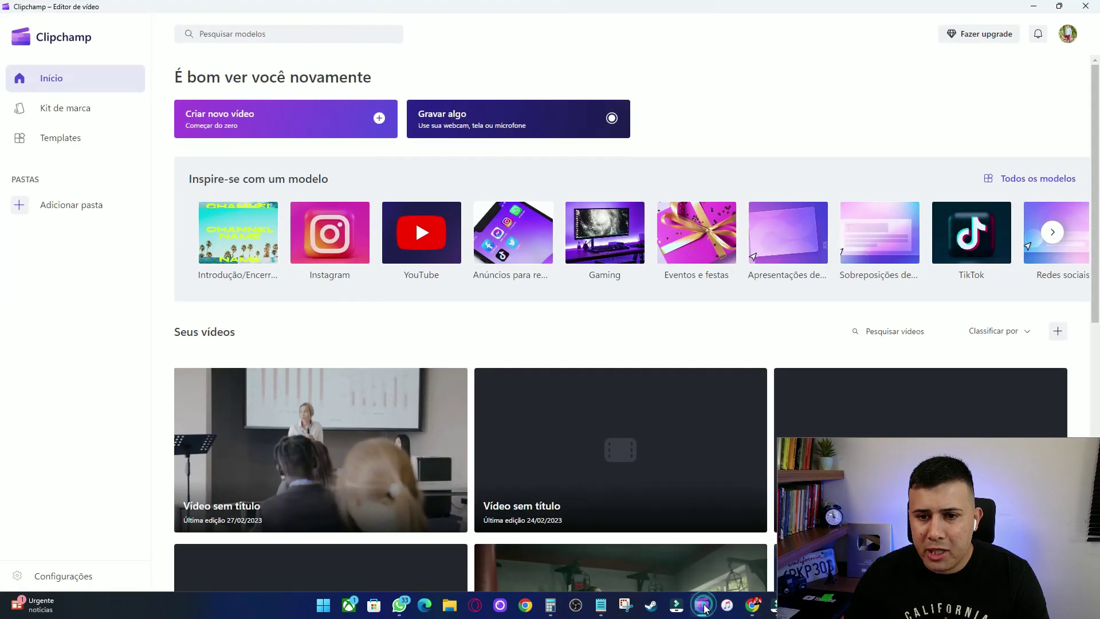
pyautogui.click(288, 122)
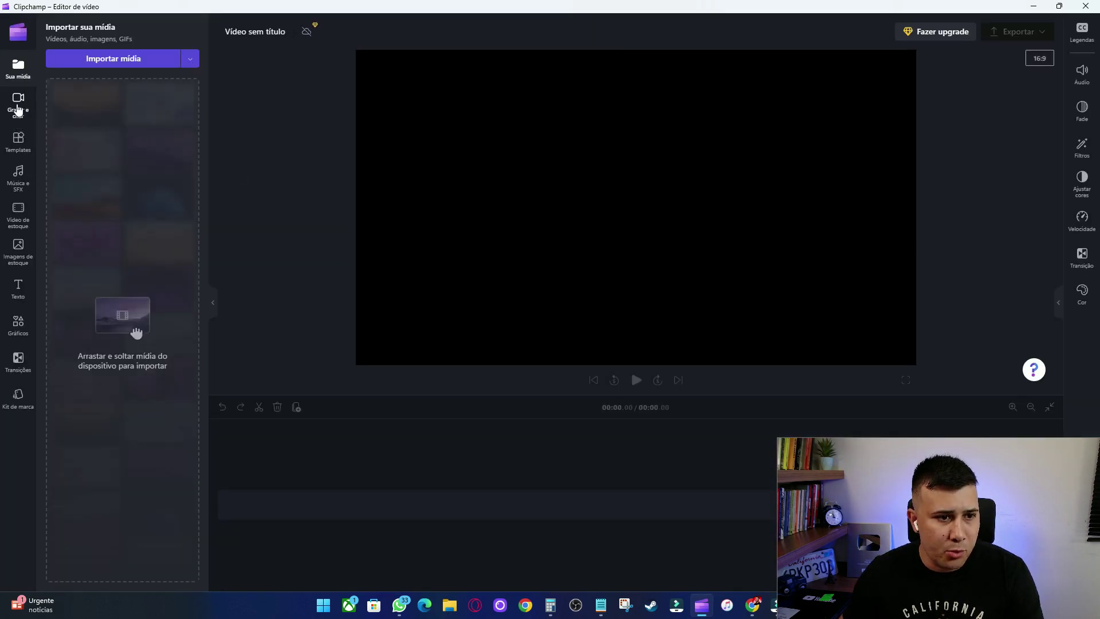
pyautogui.click(17, 109)
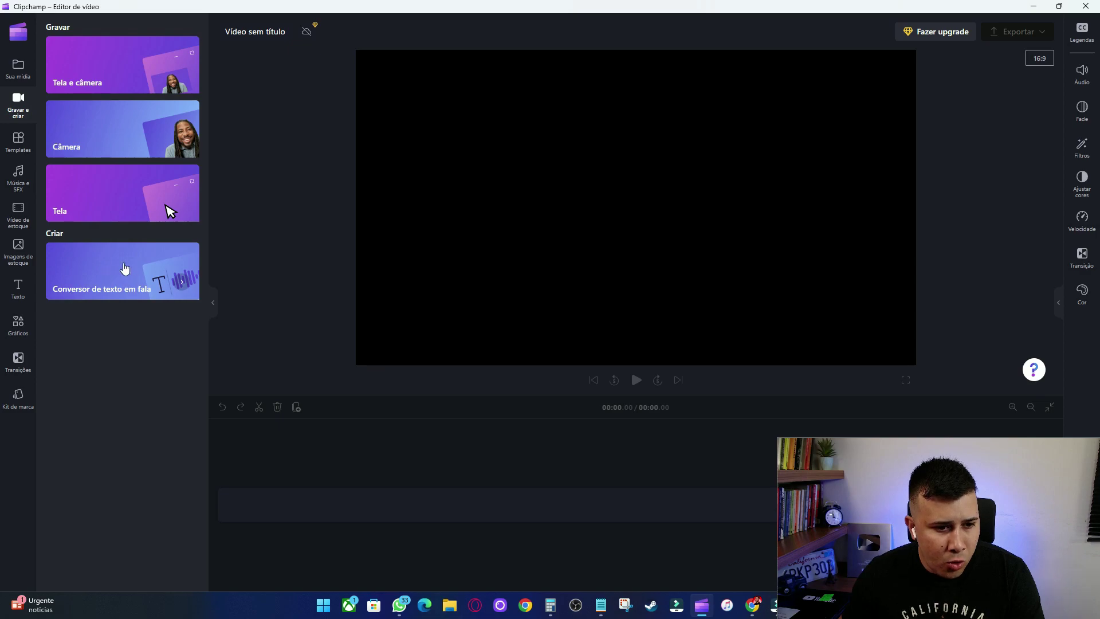
pyautogui.click(115, 278)
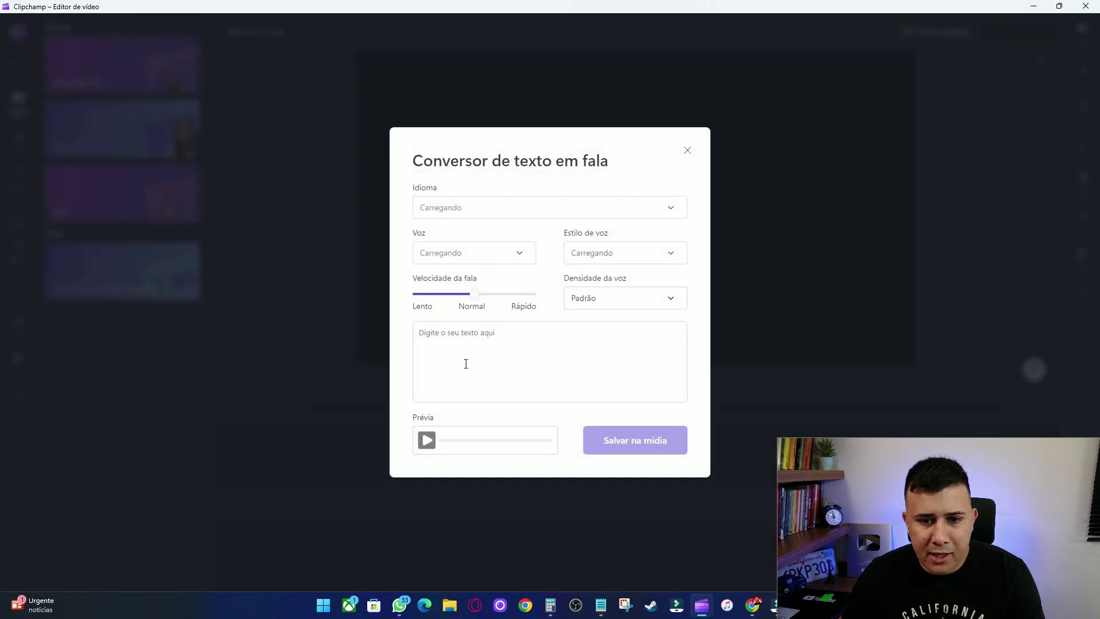
# Paste the copied English motivational script, starting "How many times have you felt discouraged", as the text to convert into speech.
pyautogui.click(462, 331)
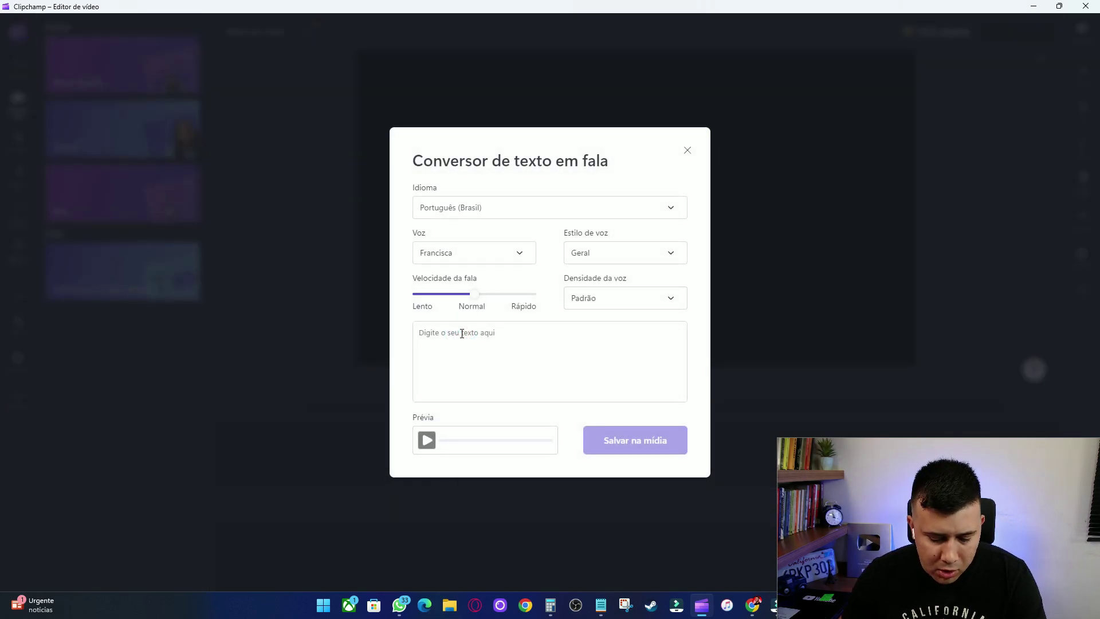
pyautogui.hotkey('ctrl', 'v')
pyautogui.scroll(10, 634, 375)
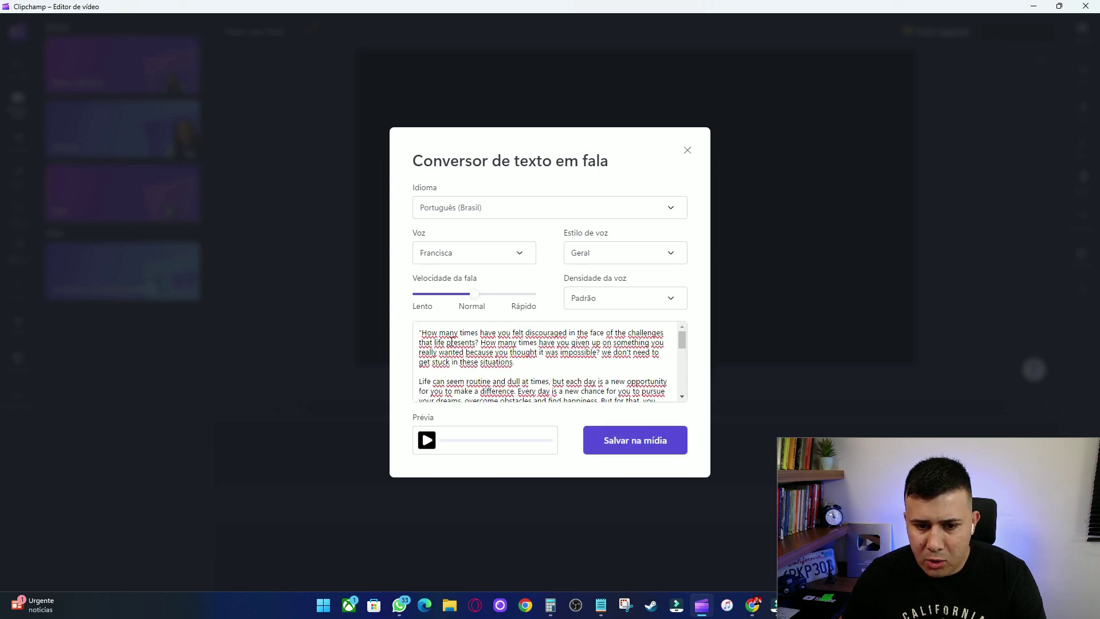
# Set the speech language to Inglês (Estados Unidos) and the speech speed slightly faster than Normal.
pyautogui.click(518, 207)
pyautogui.scroll(-10, 576, 328)
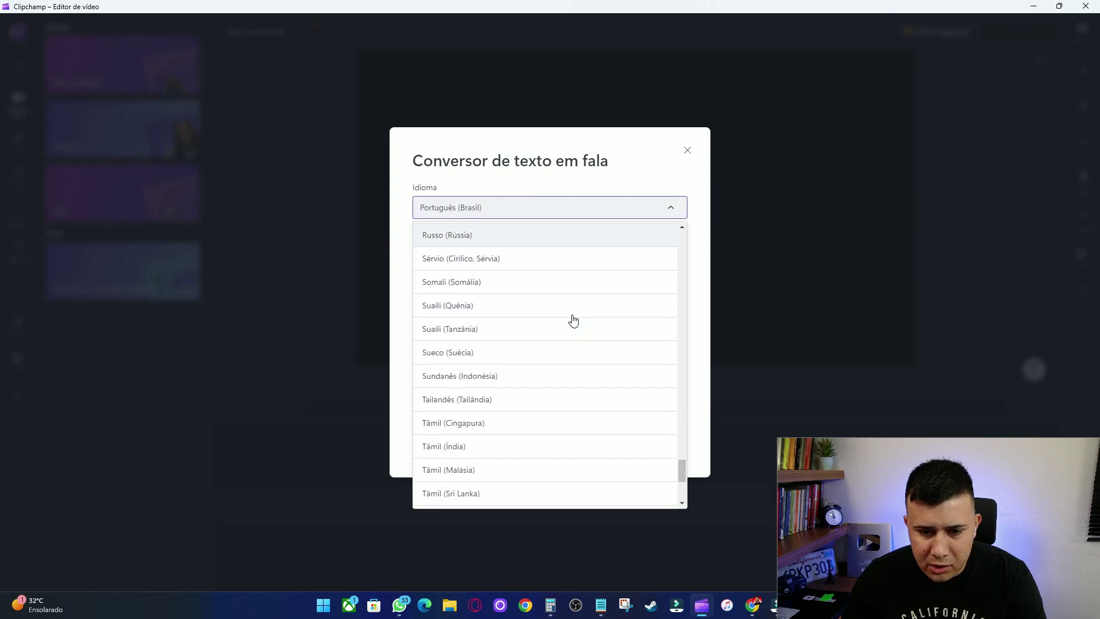
pyautogui.scroll(10, 572, 323)
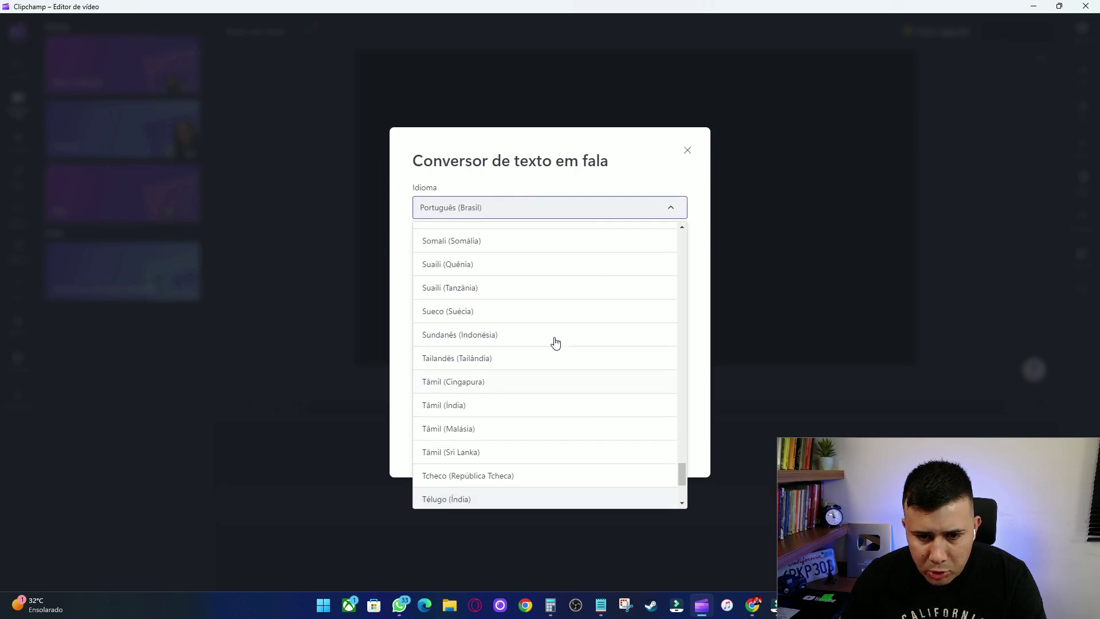
pyautogui.scroll(5, 549, 342)
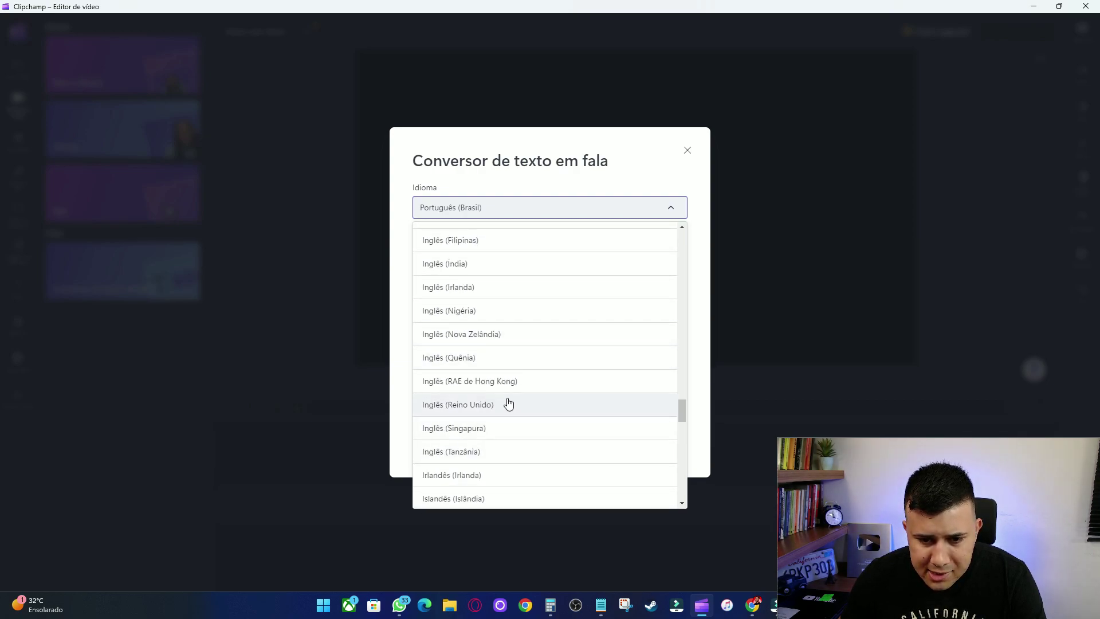
pyautogui.scroll(2, 507, 404)
pyautogui.click(498, 303)
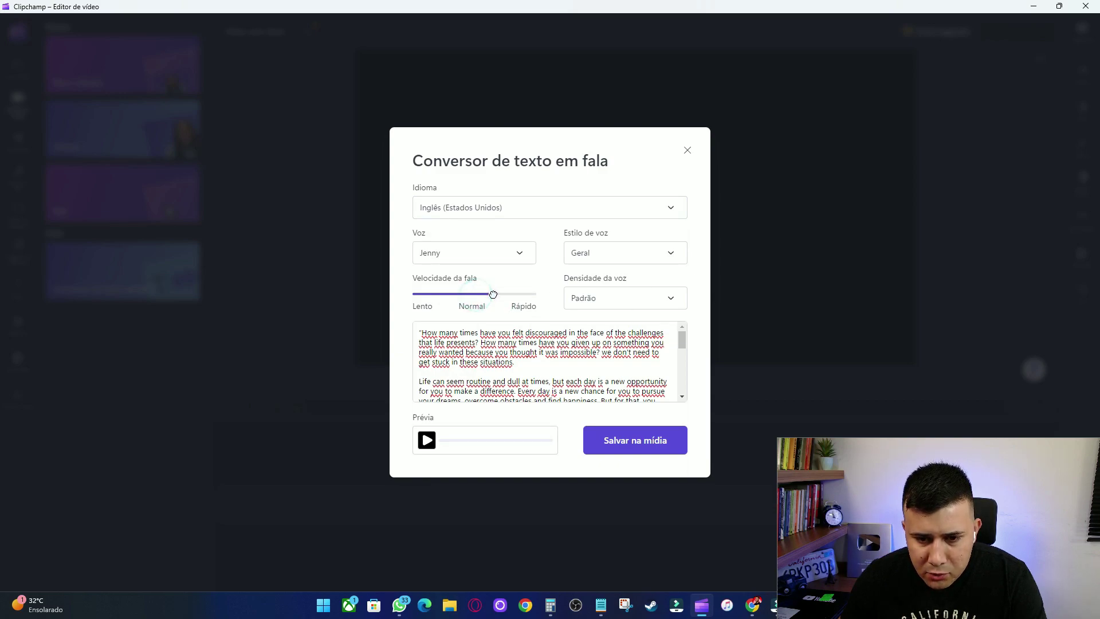
# Choose the voice Cora and save the generated narration to the project's media.
pyautogui.click(517, 255)
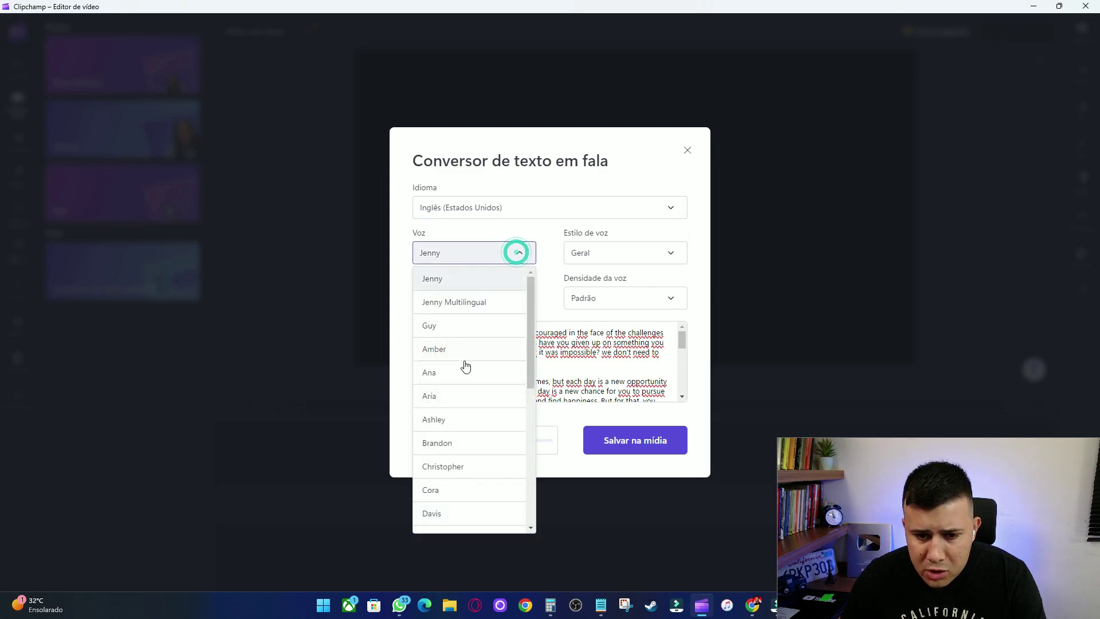
pyautogui.scroll(-2, 470, 478)
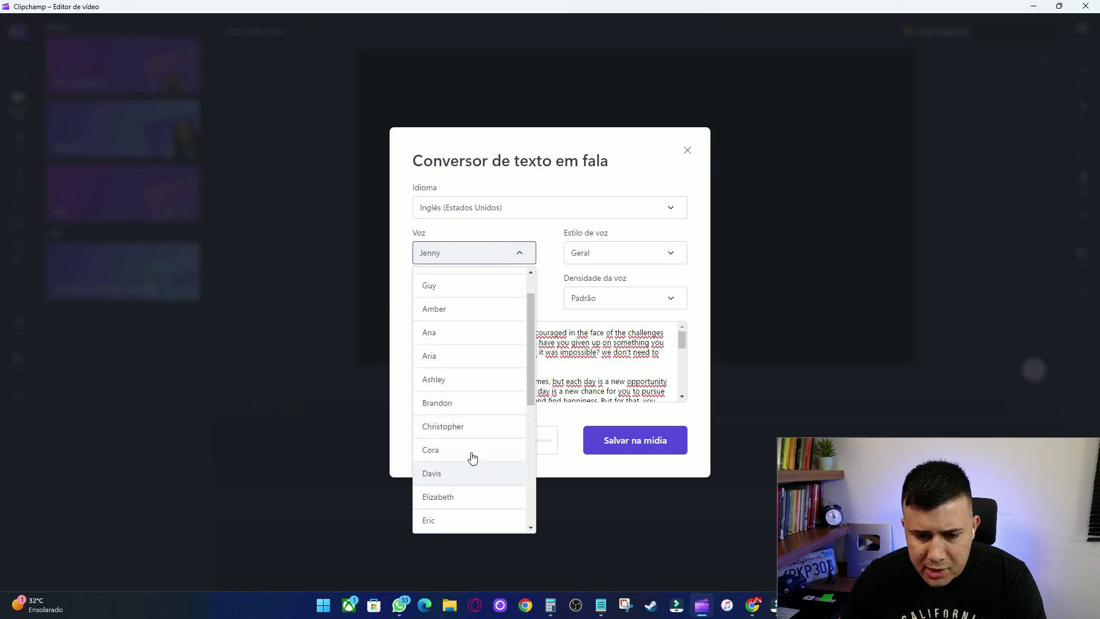
pyautogui.click(469, 451)
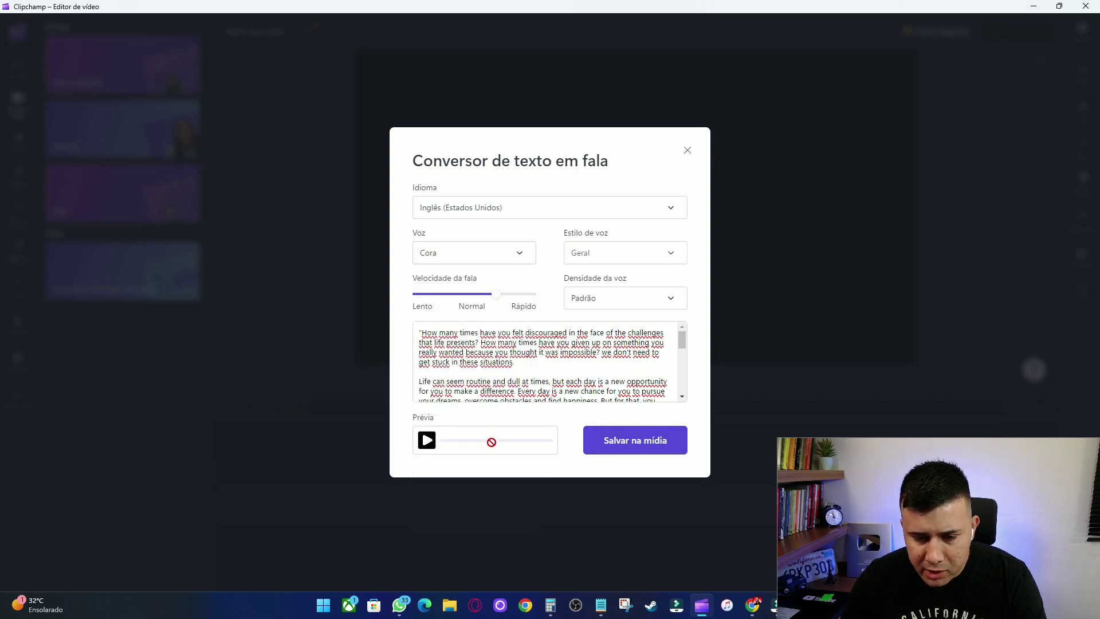
pyautogui.click(640, 447)
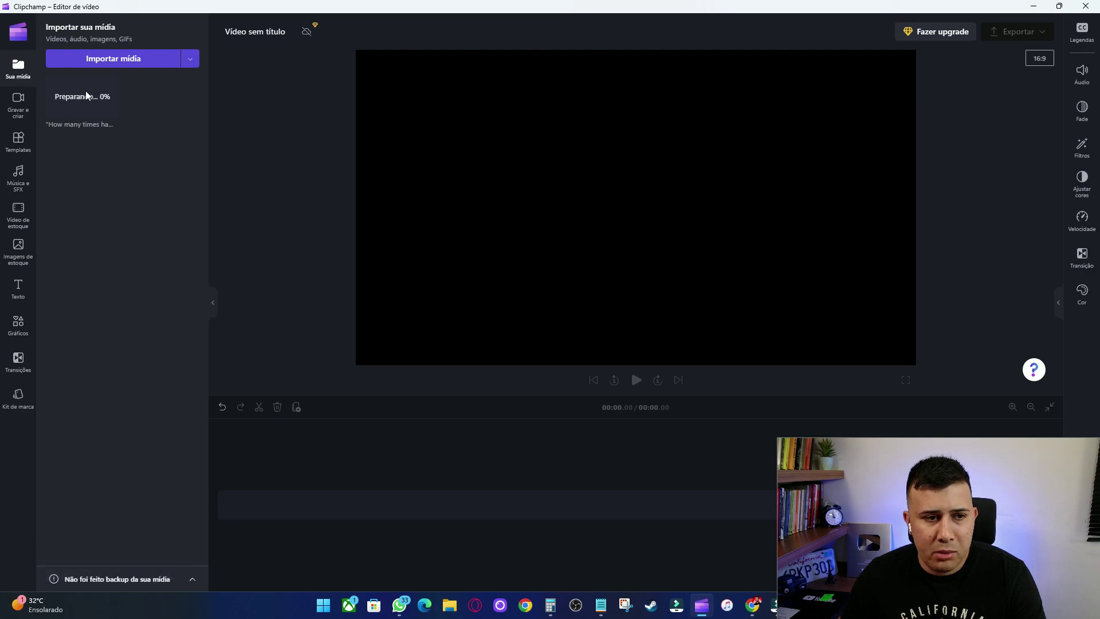
# Import all the video clips from the MOTIVAÇÃO folder on the desktop into the project's media.
pyautogui.click(121, 62)
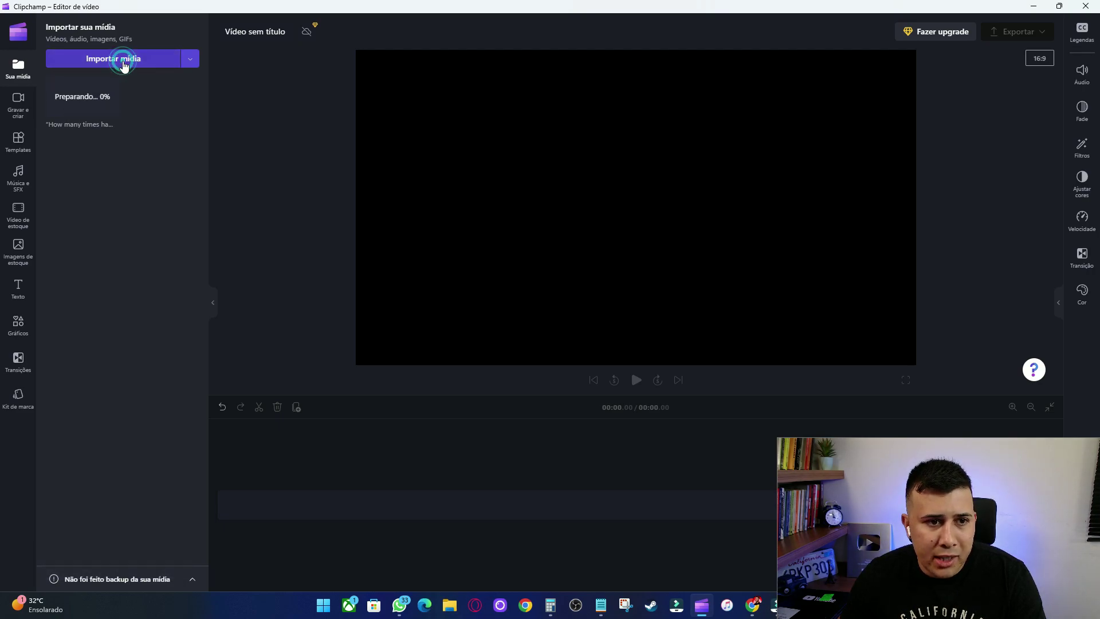
pyautogui.scroll(-3, 229, 229)
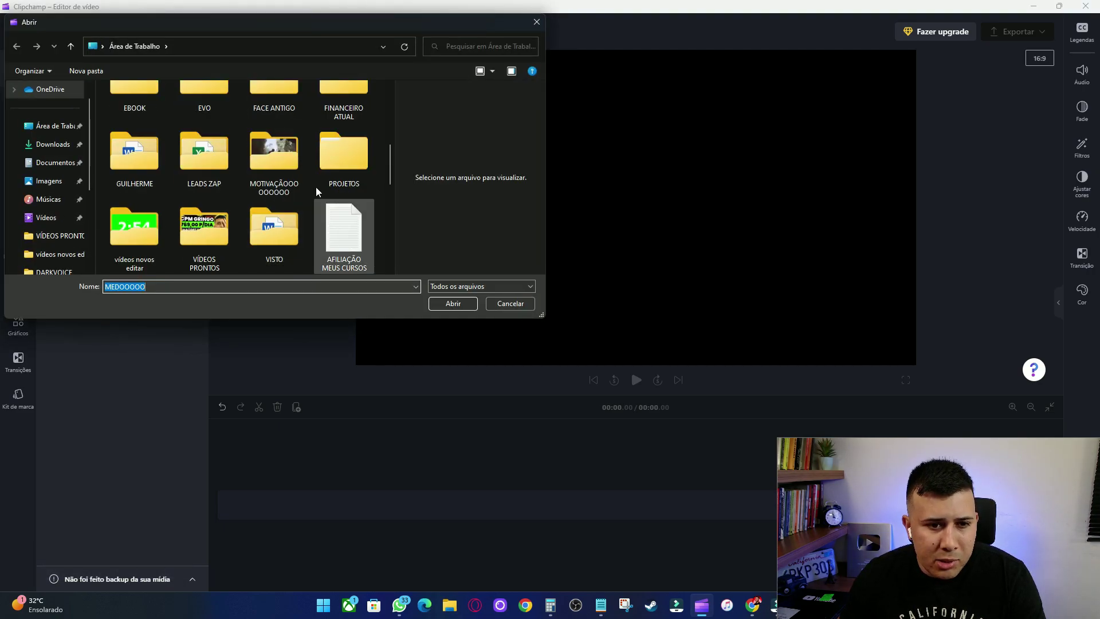
pyautogui.doubleClick(278, 163)
pyautogui.moveTo(363, 233); pyautogui.dragTo(106, 87)
pyautogui.click(453, 303)
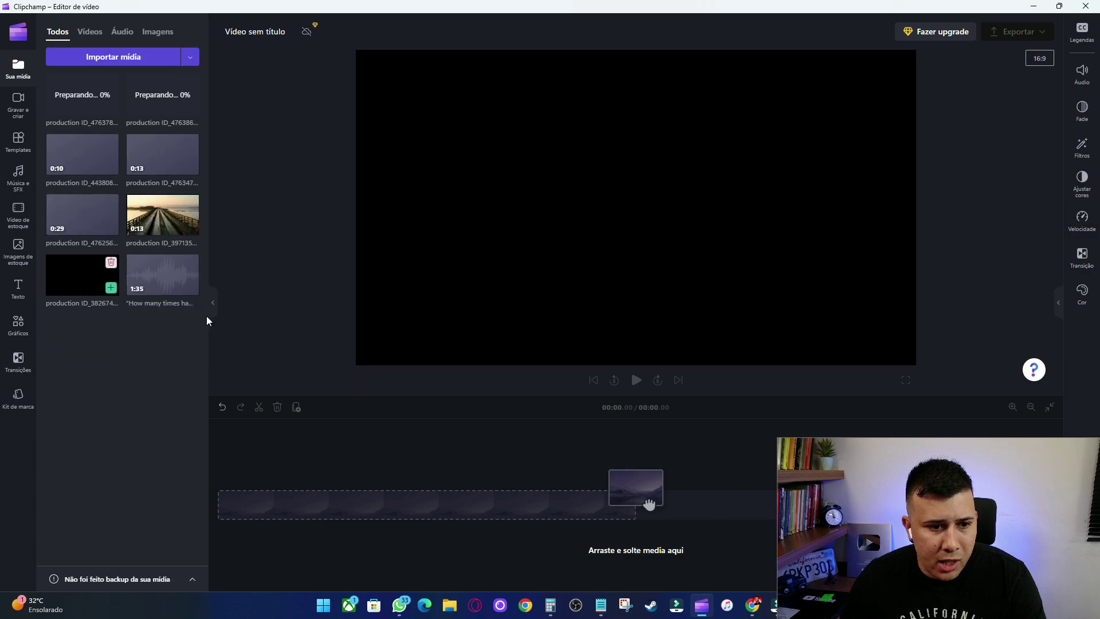
# Place the "How many times" narration audio on the timeline, starting at 0.
pyautogui.moveTo(156, 271)
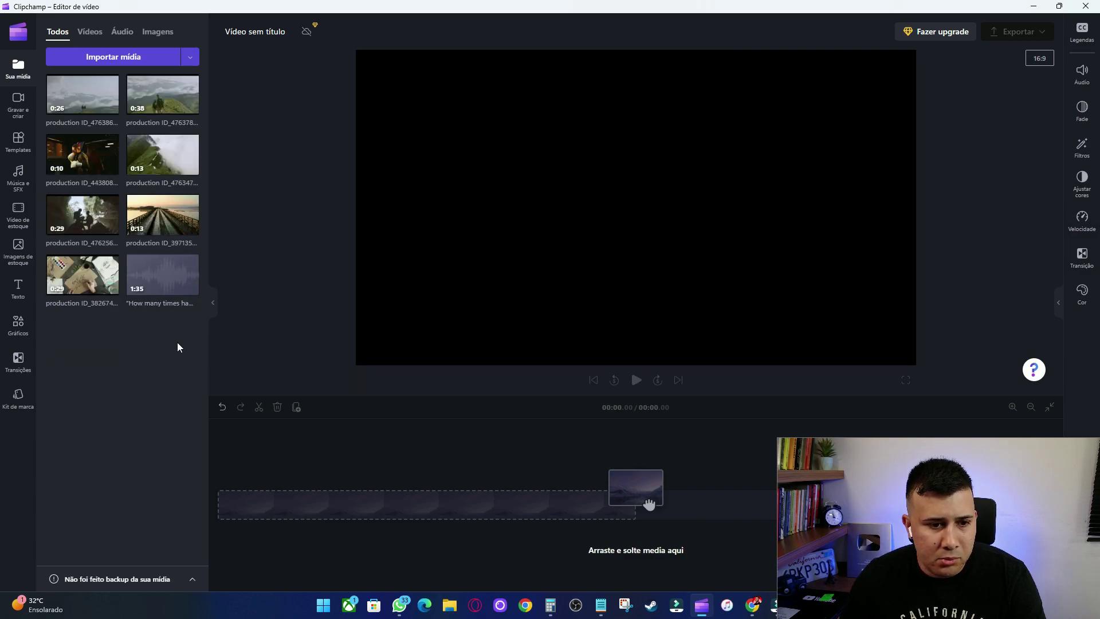
pyautogui.moveTo(648, 504); pyautogui.dragTo(646, 503)
pyautogui.click(409, 514)
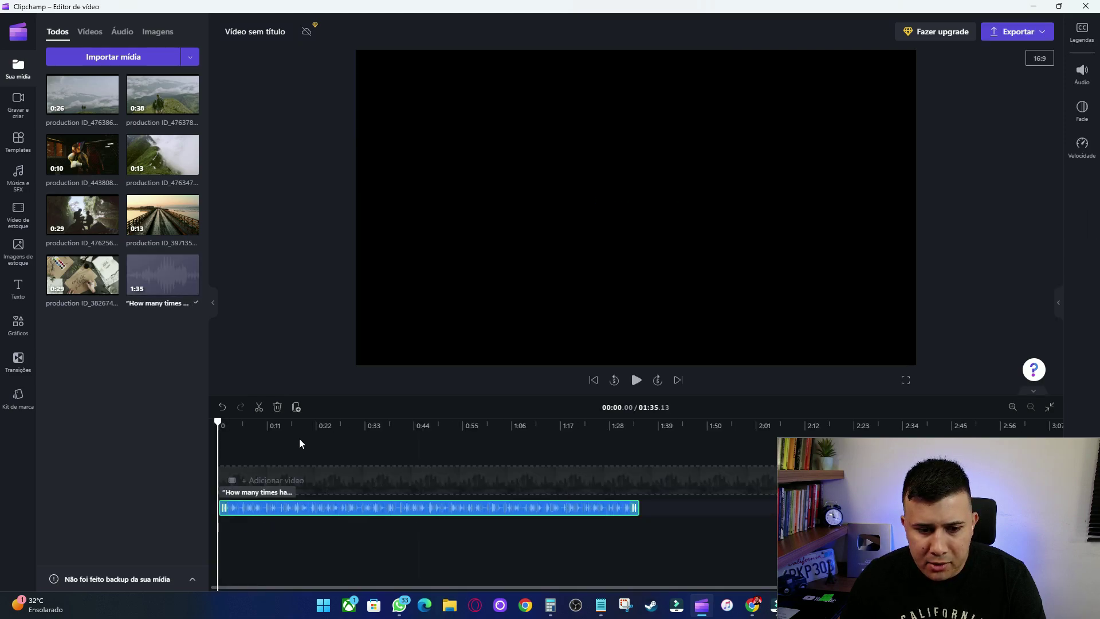
pyautogui.moveTo(218, 423)
pyautogui.mouseDown()
pyautogui.moveTo(641, 442)
pyautogui.moveTo(211, 435)
pyautogui.mouseUp()
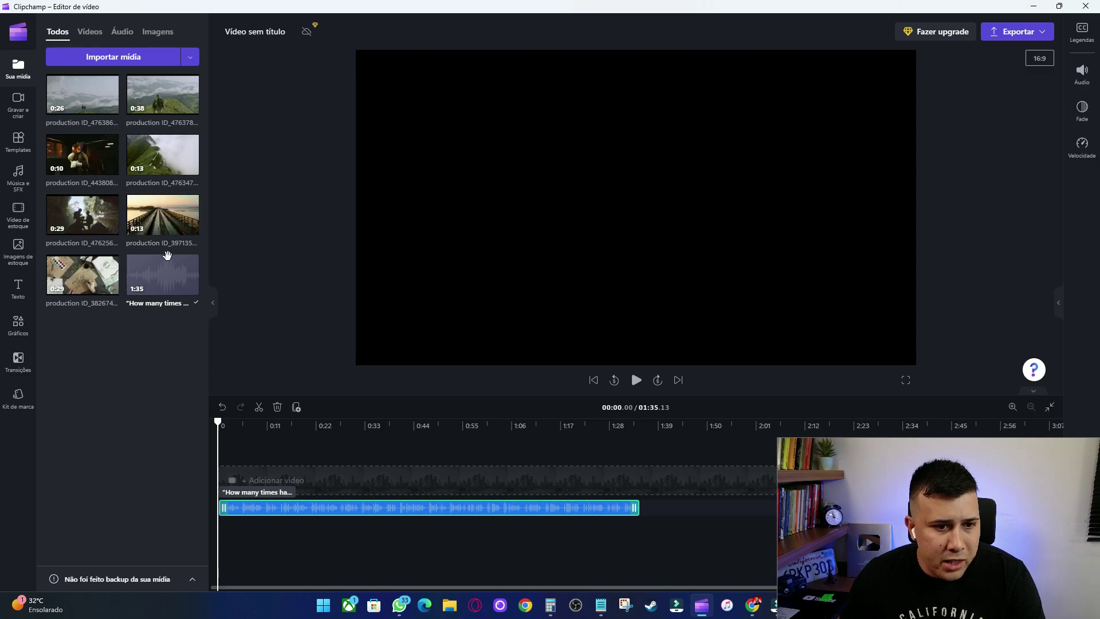
# Line up the pier clip production ID_3971351.mp4, production ID_4762563.mp4 shortened to about 15 seconds, and production ID_4763474.mp4 above the narration.
pyautogui.click(190, 226)
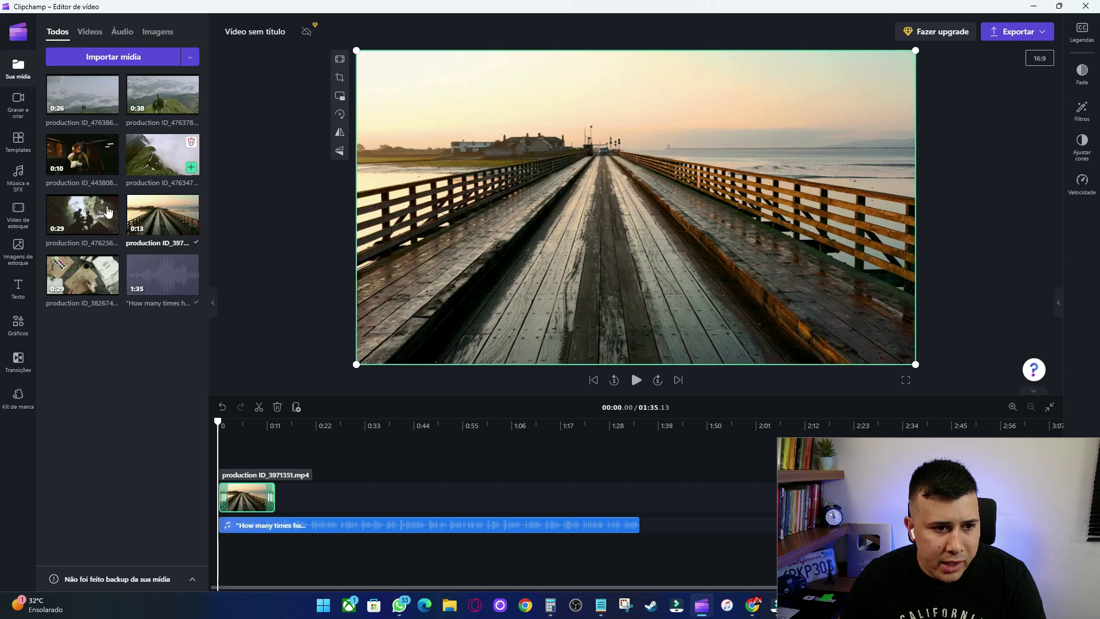
pyautogui.moveTo(100, 208)
pyautogui.moveTo(84, 208); pyautogui.dragTo(345, 496)
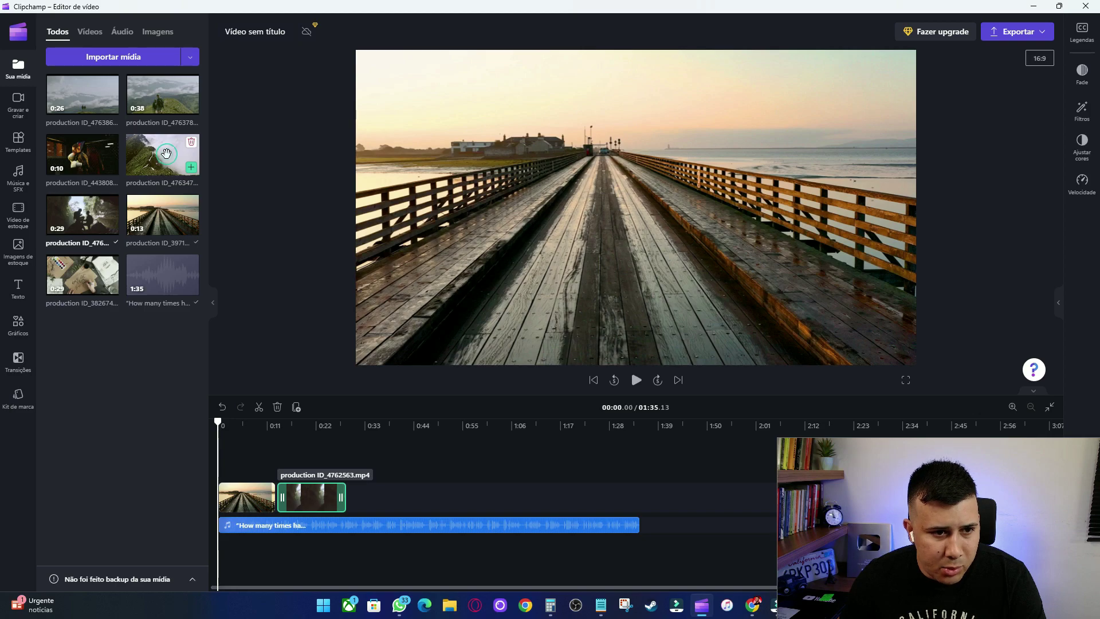
pyautogui.moveTo(167, 153); pyautogui.dragTo(378, 496)
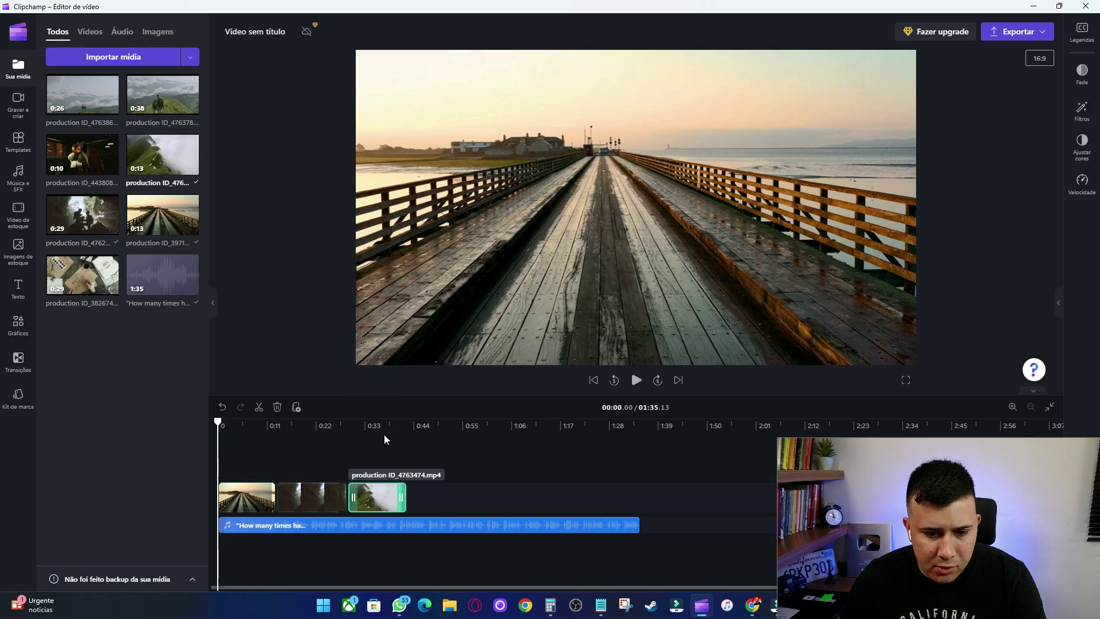
# Append production ID_4763786.mp4 and production ID_4763869.mp4, trimming them to end at about 1:02 and 1:17.
pyautogui.moveTo(161, 100); pyautogui.dragTo(424, 506)
pyautogui.moveTo(577, 501); pyautogui.dragTo(491, 498)
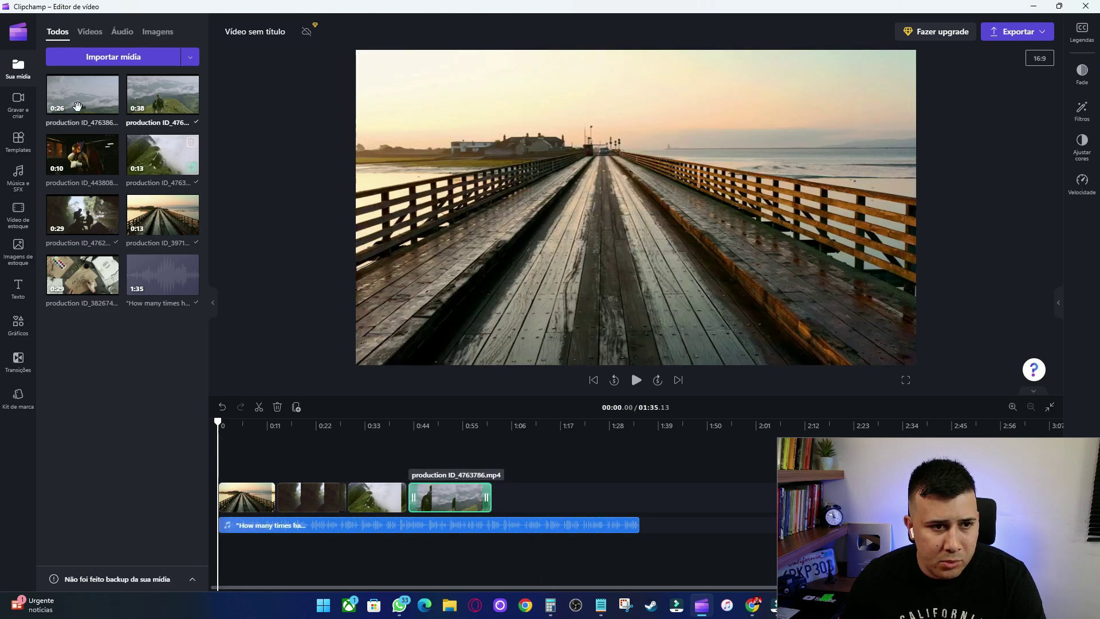
pyautogui.moveTo(82, 95); pyautogui.dragTo(524, 496)
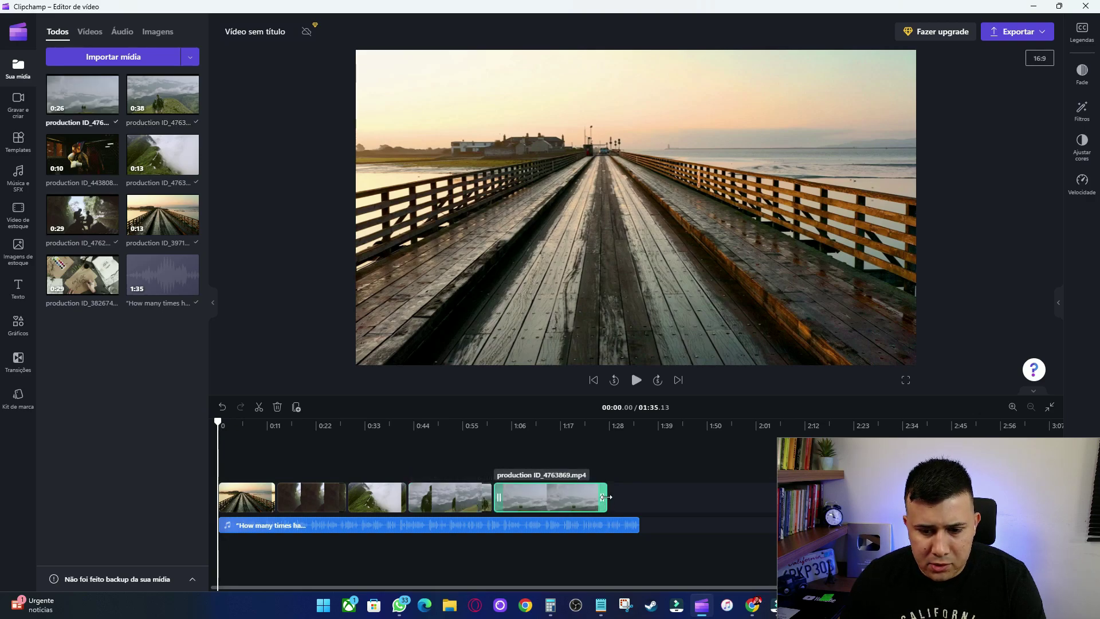
pyautogui.moveTo(605, 497); pyautogui.dragTo(561, 499)
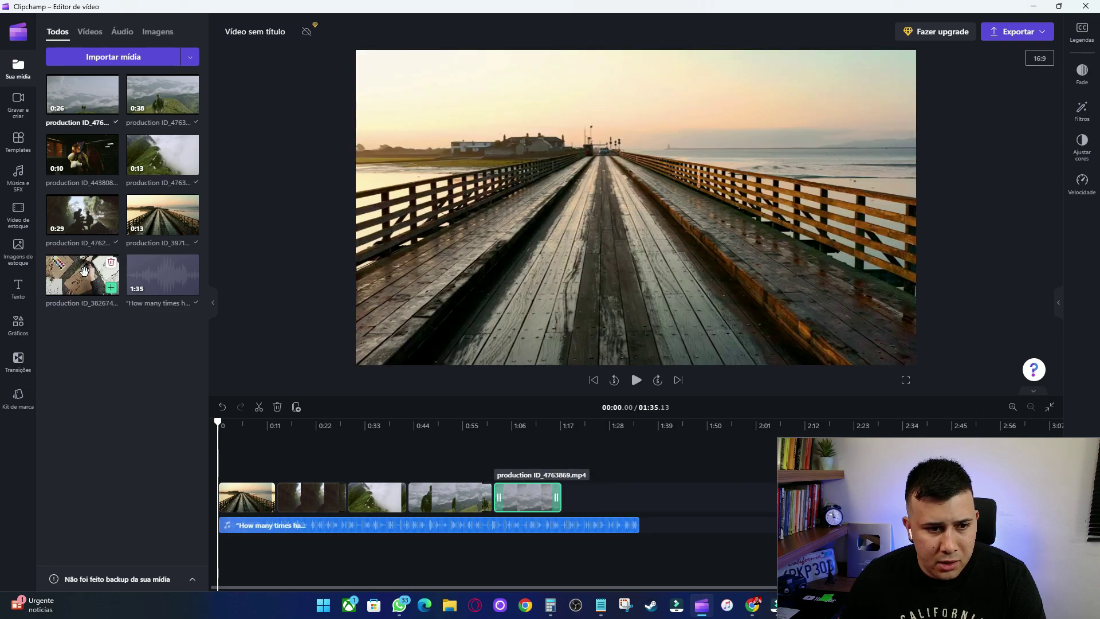
# Append the pier clip again so it ends with the narration, and extend production ID_4763869.mp4 to meet it.
pyautogui.moveTo(163, 215); pyautogui.dragTo(634, 499)
pyautogui.click(616, 503)
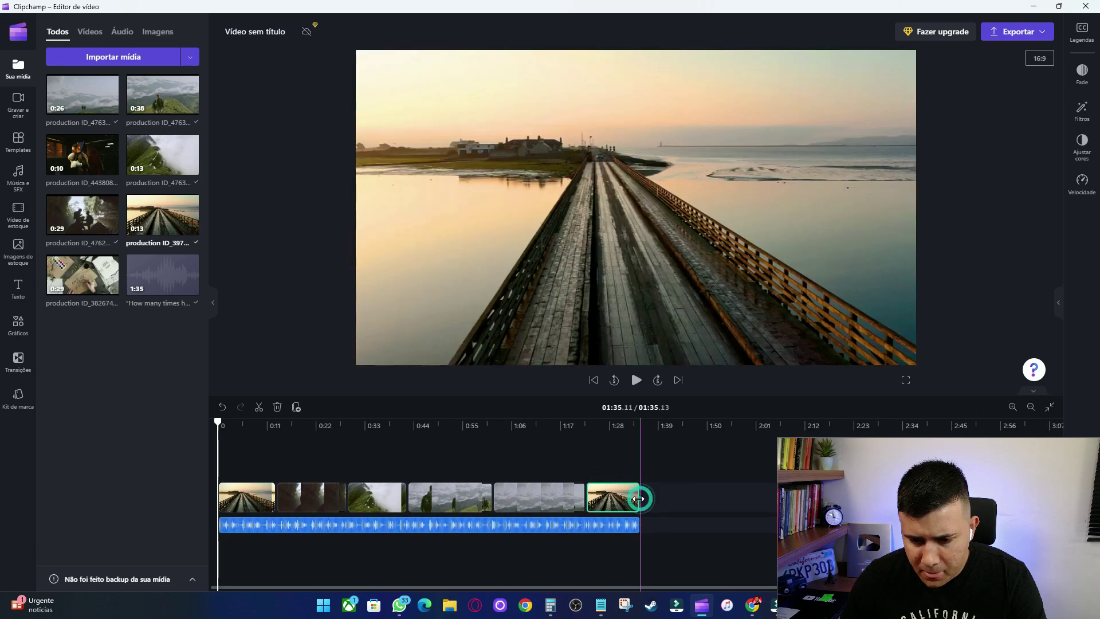
# Add a transition at each of the five cuts between the video clips on the timeline.
pyautogui.click(276, 498)
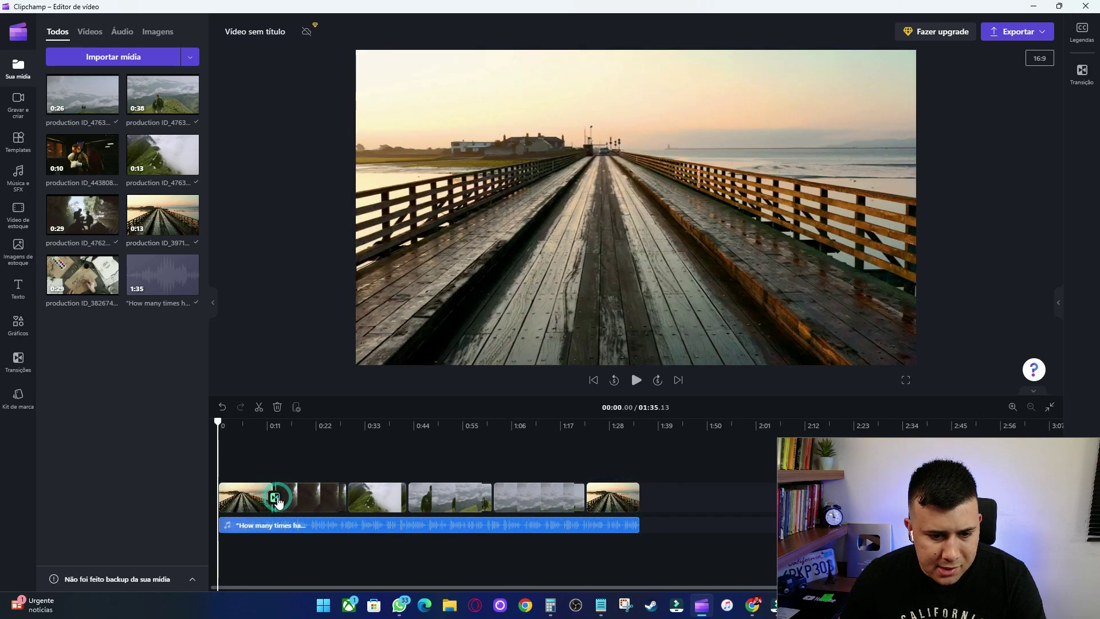
pyautogui.click(344, 498)
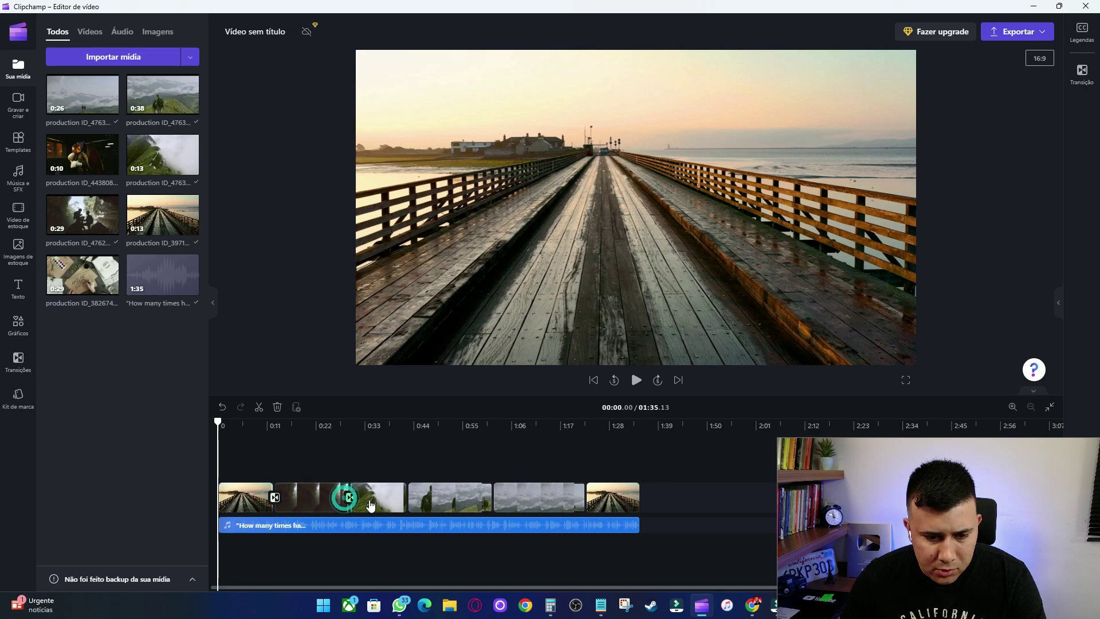
pyautogui.click(406, 497)
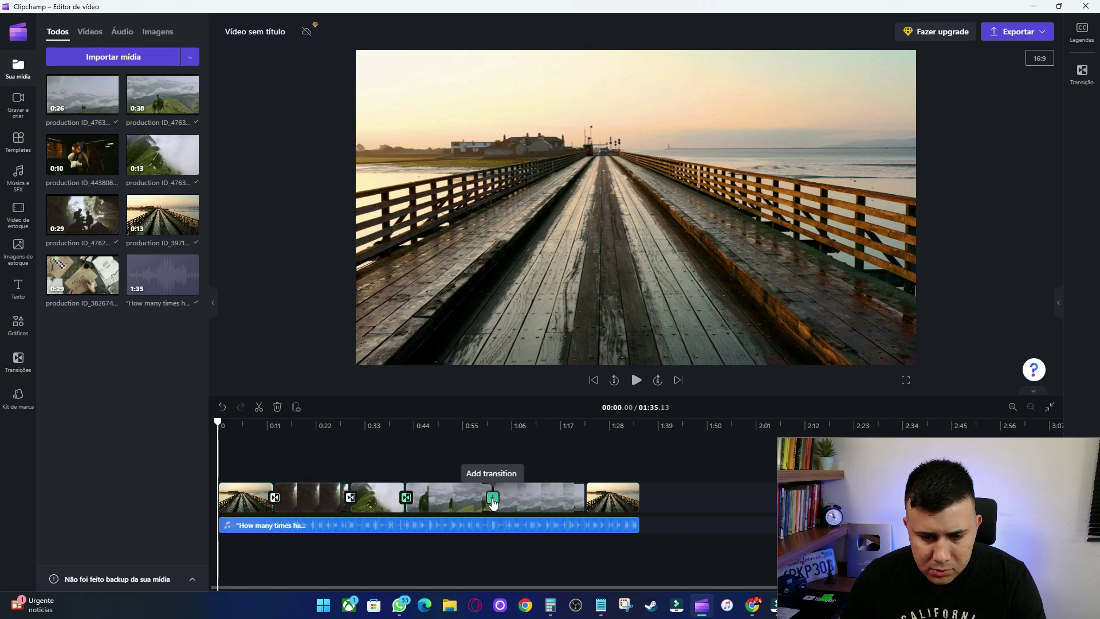
pyautogui.click(491, 498)
pyautogui.click(585, 499)
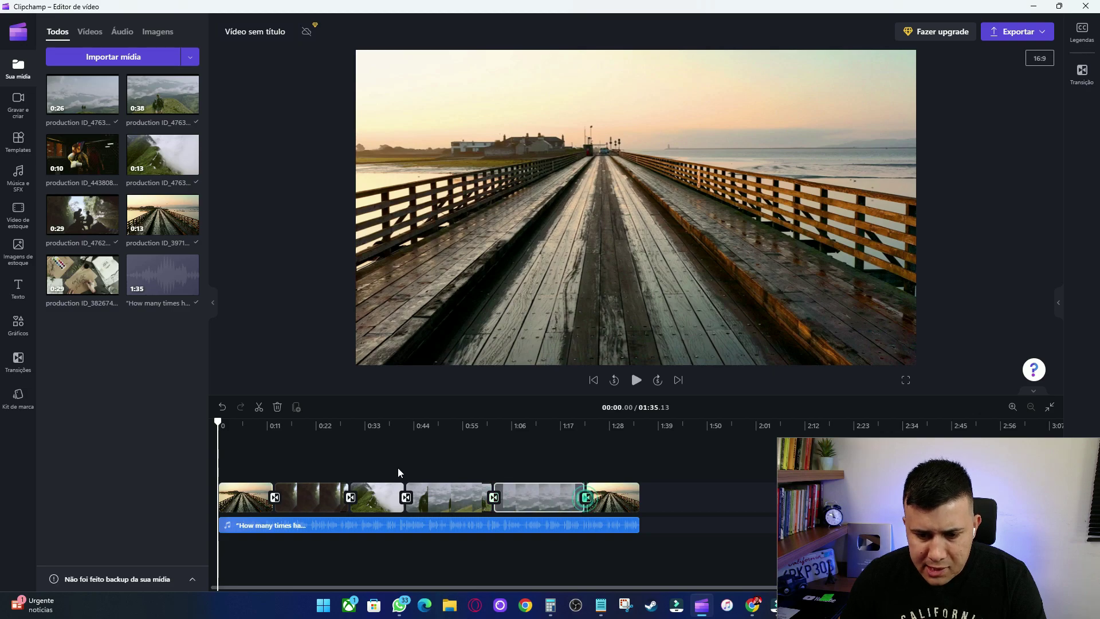
# Show the available transitions and play the assembled video from the beginning.
pyautogui.click(20, 366)
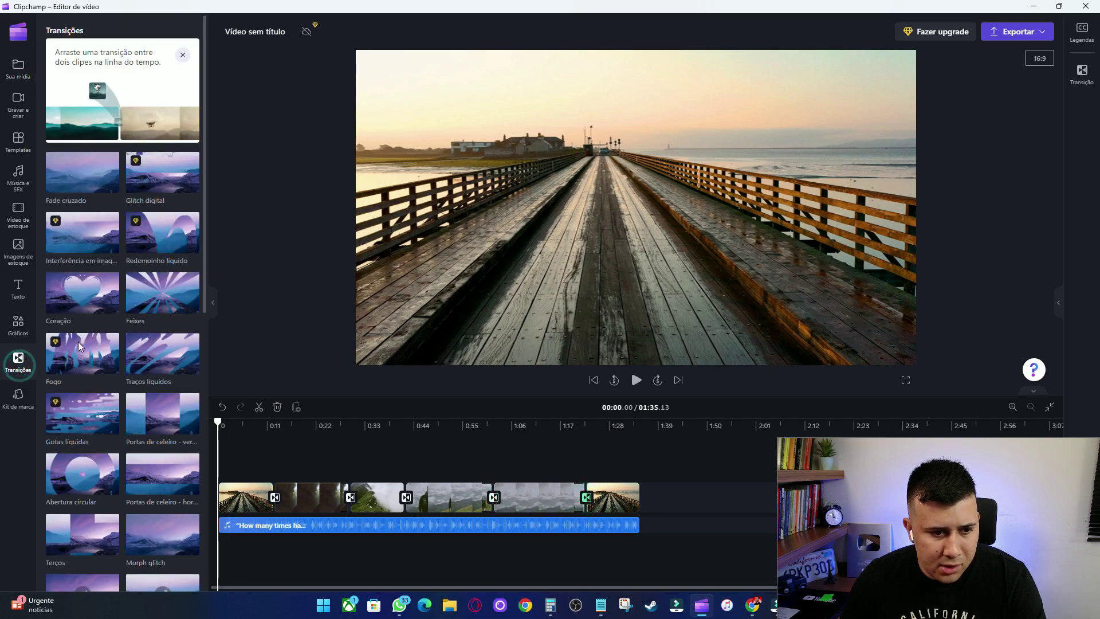
pyautogui.click(604, 567)
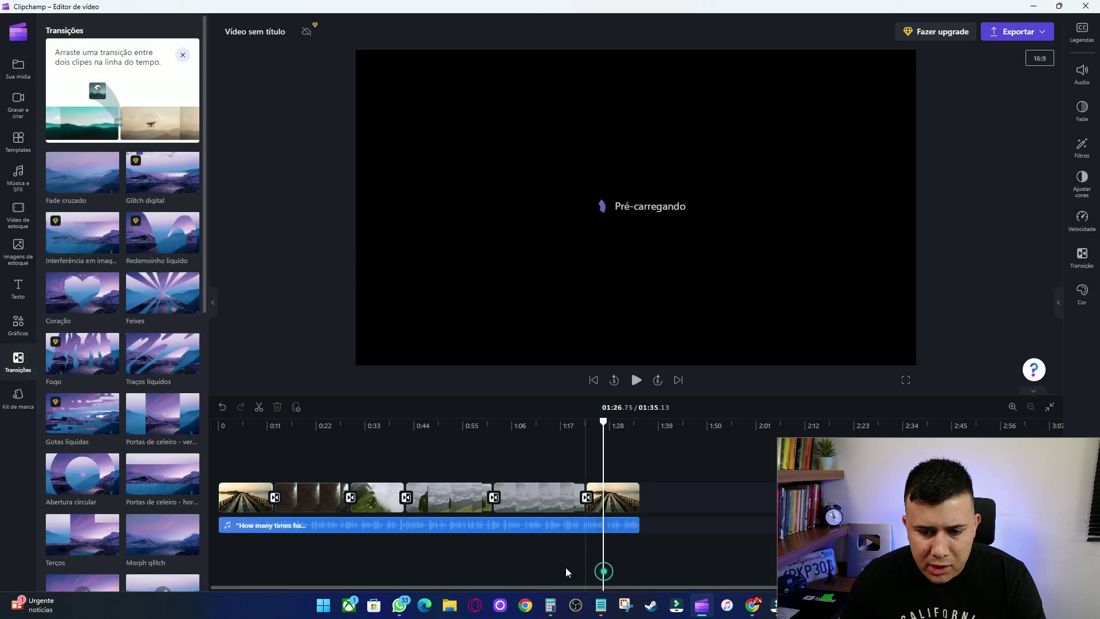
pyautogui.moveTo(604, 422); pyautogui.dragTo(186, 434)
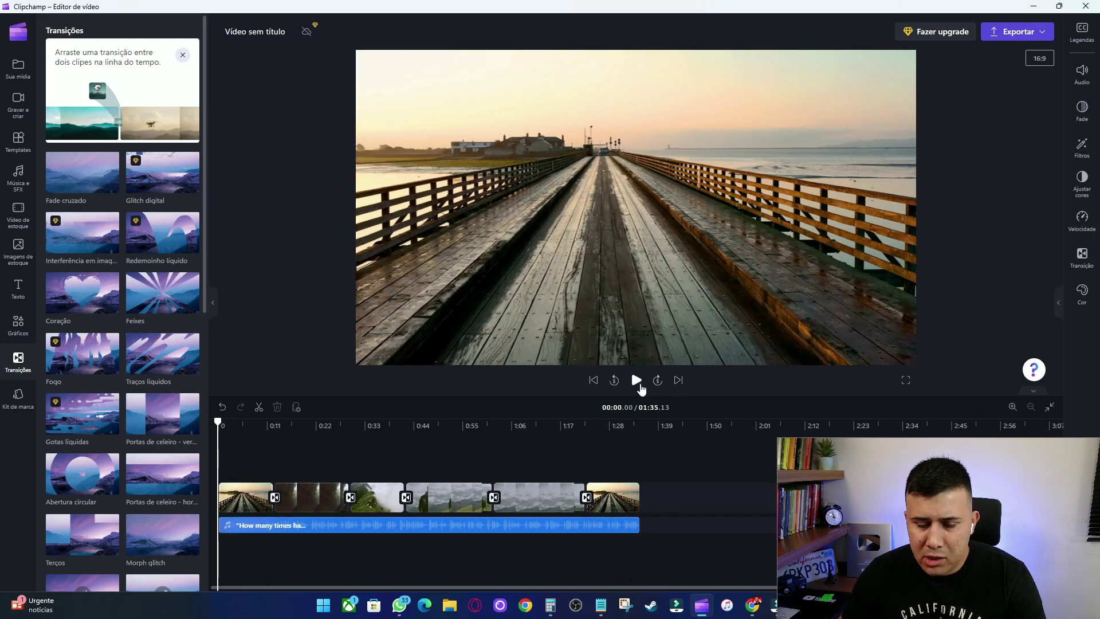
pyautogui.click(637, 384)
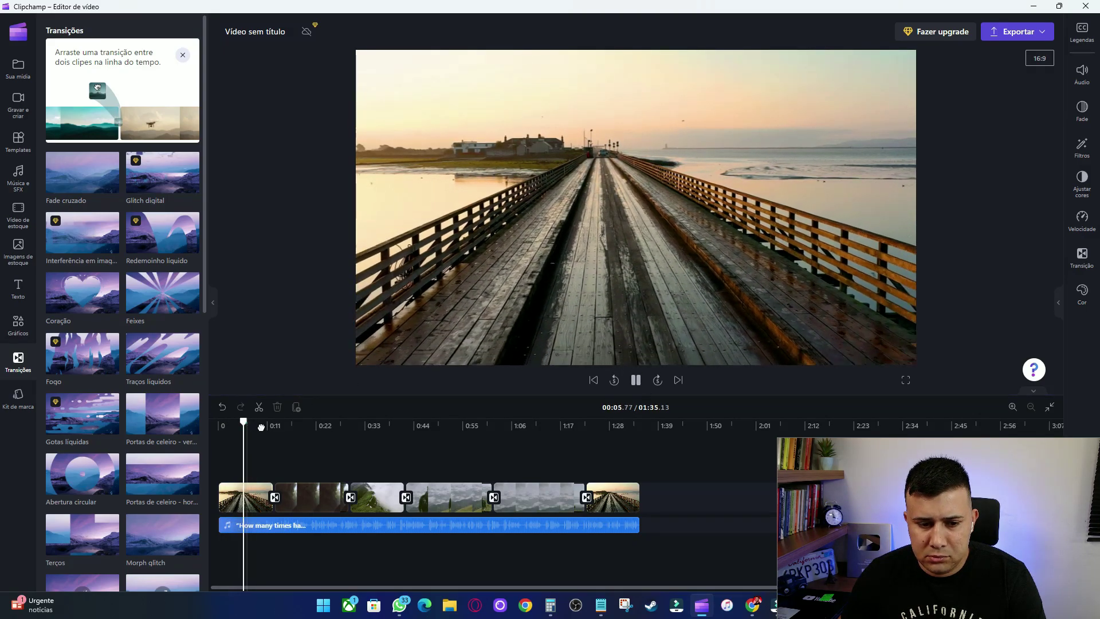
# Play the video across the first cut, from about 0:11 to 0:14, to check the transition.
pyautogui.moveTo(245, 422); pyautogui.dragTo(268, 424)
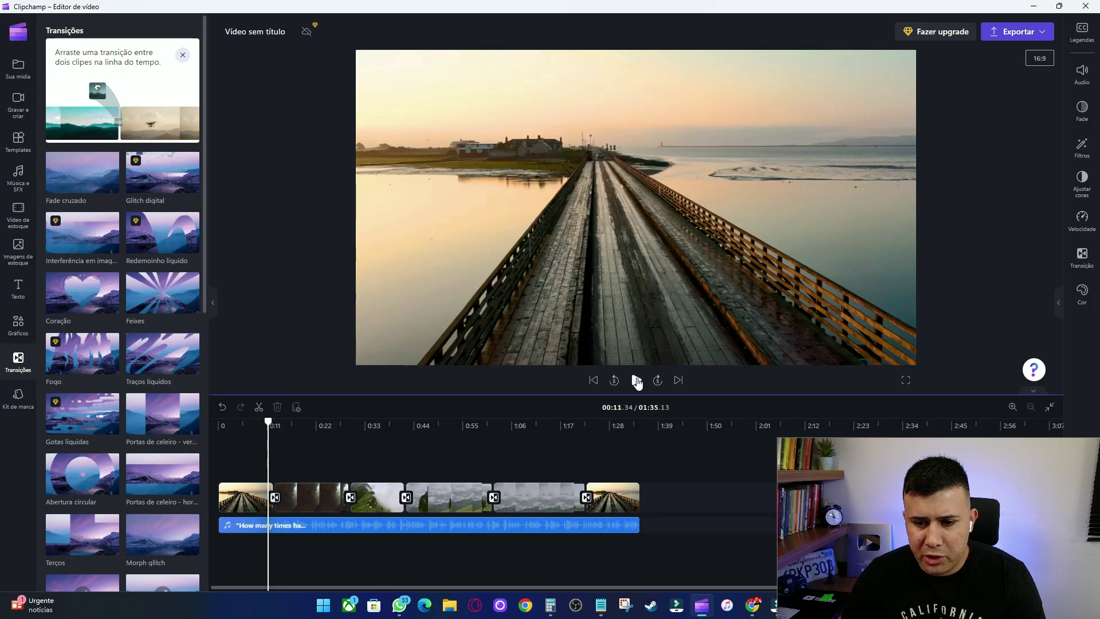
pyautogui.click(637, 381)
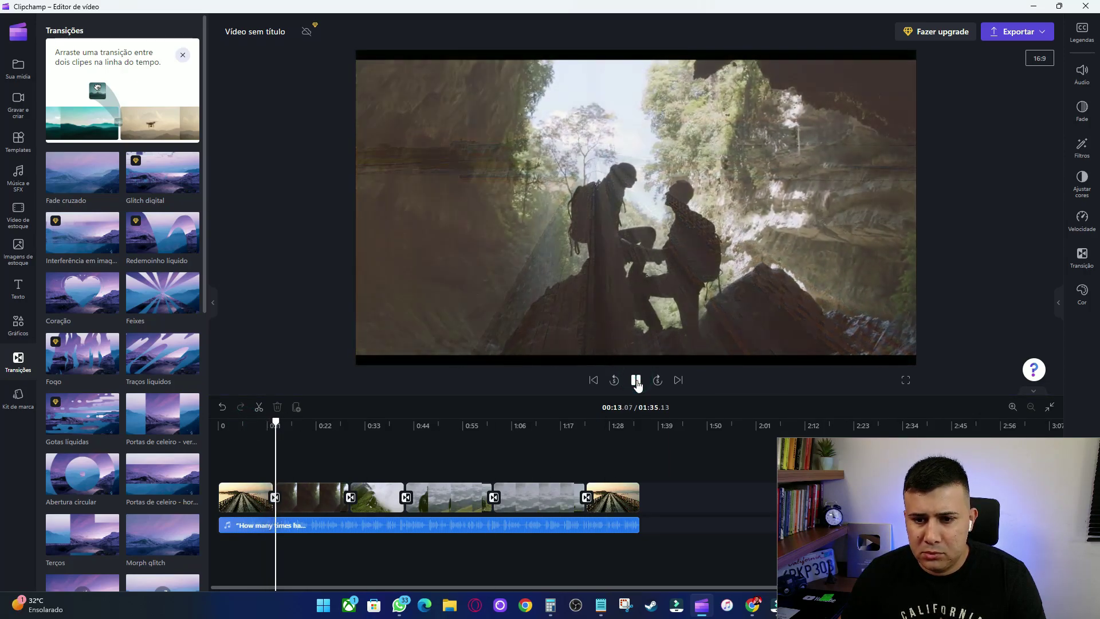
pyautogui.click(636, 381)
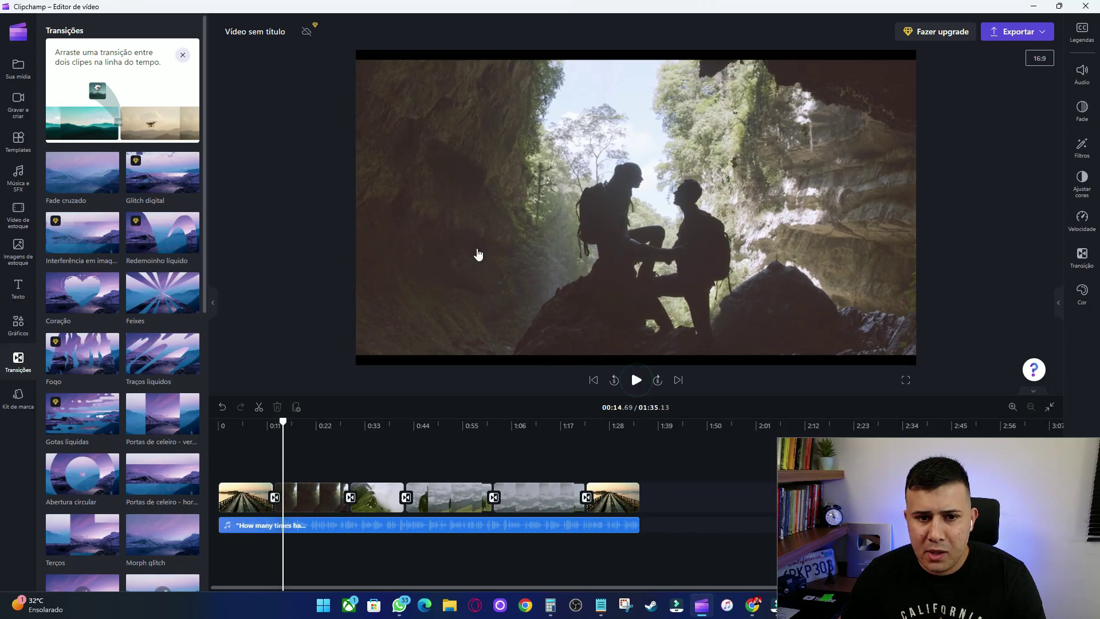
# Make production ID_4762563.mp4 and production ID_4763786.mp4 fill the frame, checking production ID_4763474.mp4 between them for black bars.
pyautogui.click(399, 124)
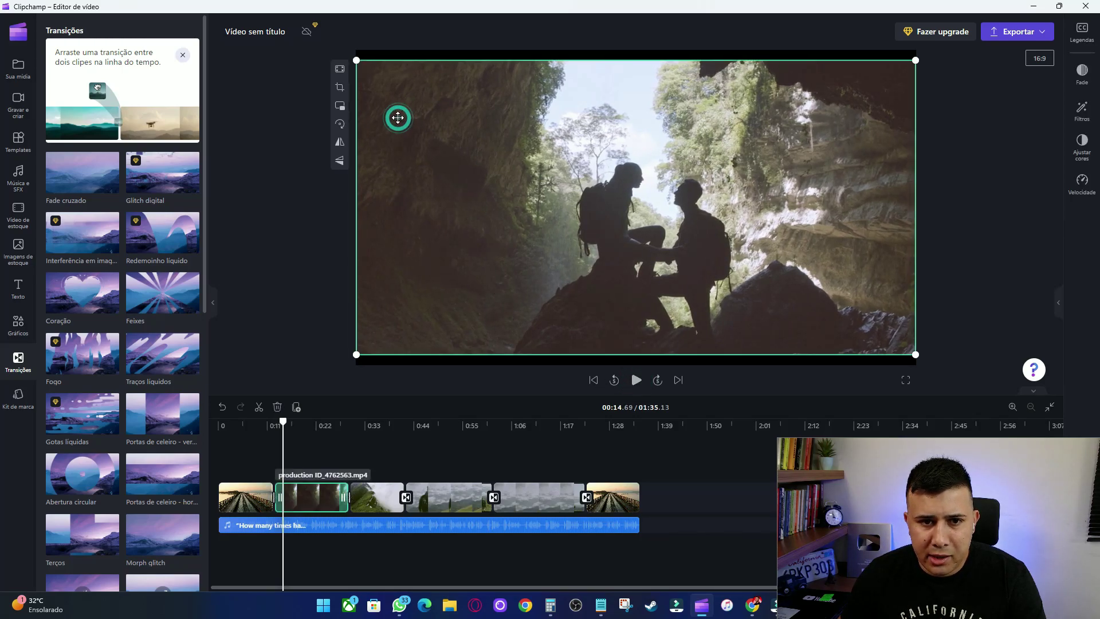
pyautogui.click(338, 71)
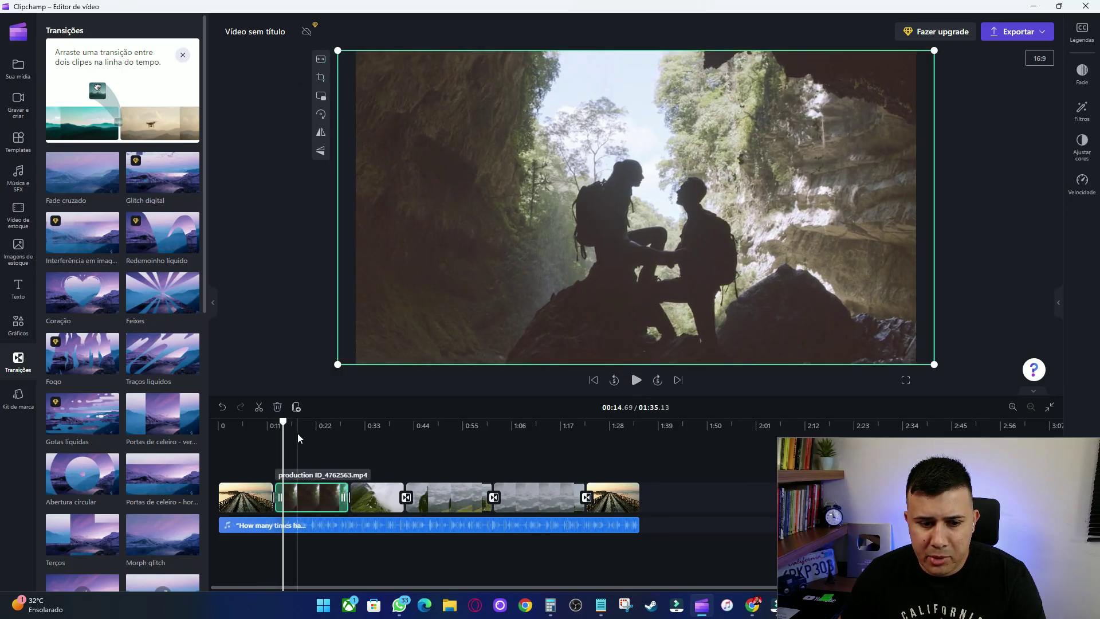
pyautogui.moveTo(283, 422); pyautogui.dragTo(386, 441)
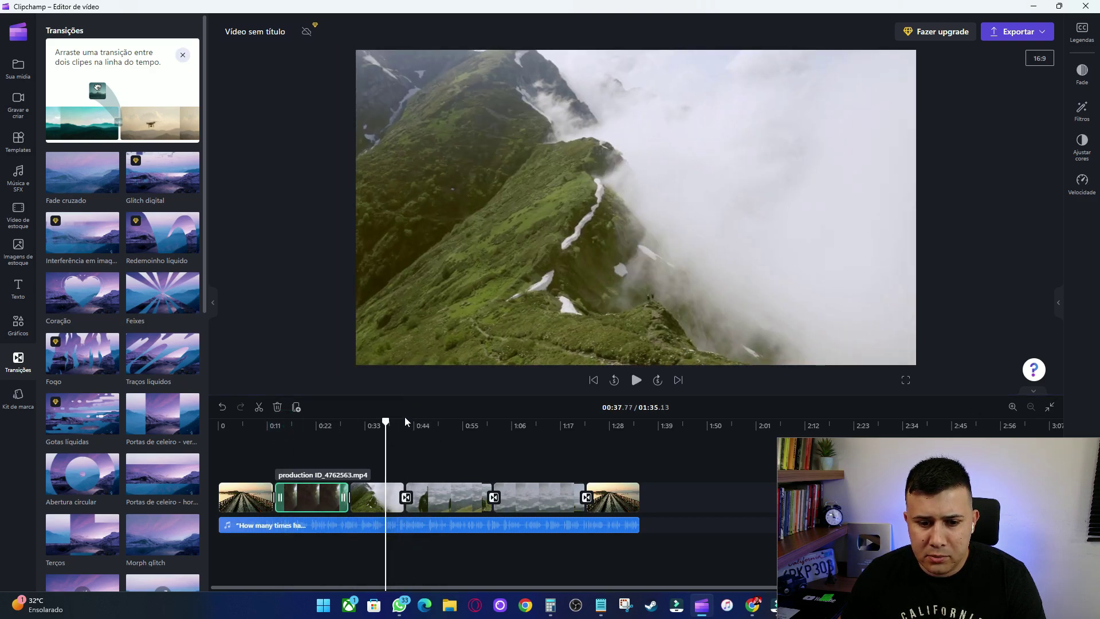
pyautogui.click(388, 492)
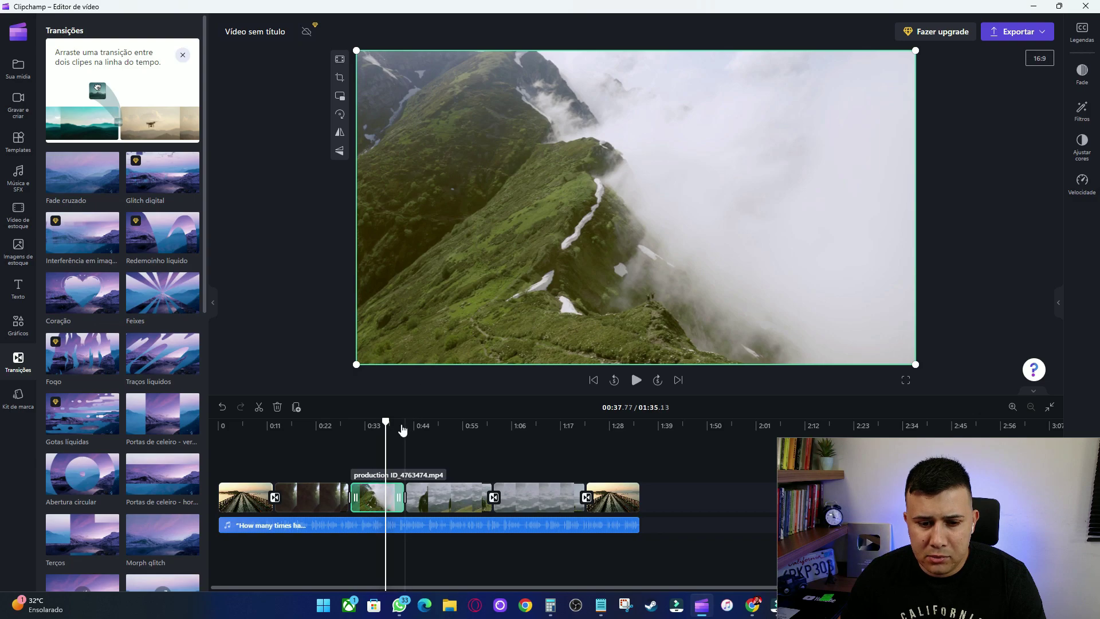
pyautogui.moveTo(386, 421); pyautogui.dragTo(442, 422)
pyautogui.click(447, 496)
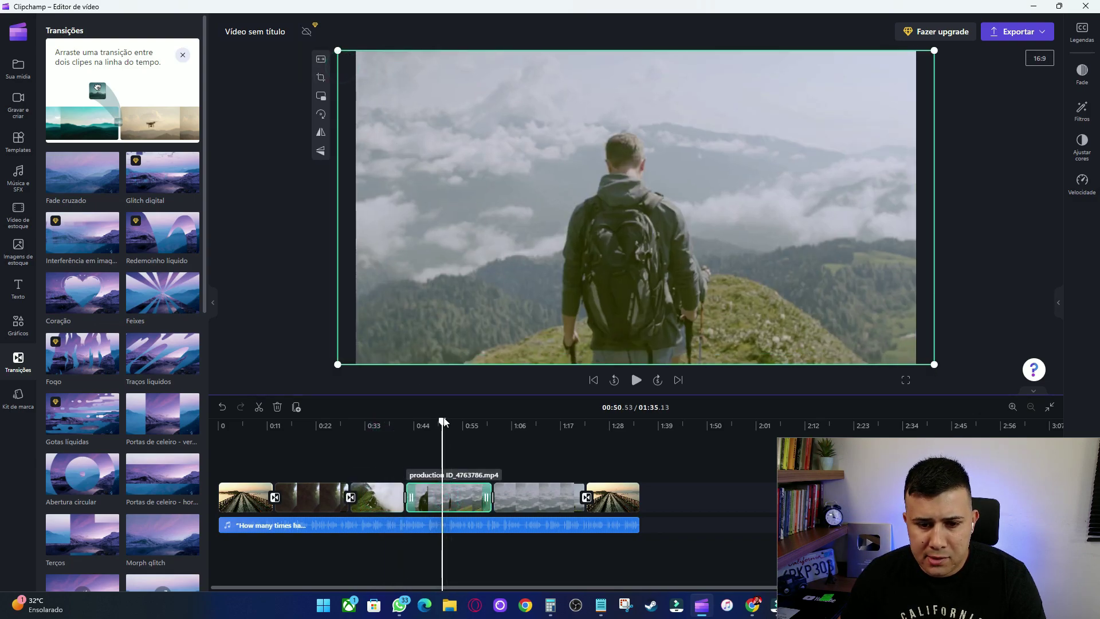
# Make production ID_4763869.mp4 fill the frame, check the closing pier clip for black bars, and return the playhead to the start.
pyautogui.moveTo(442, 422); pyautogui.dragTo(550, 431)
pyautogui.click(539, 493)
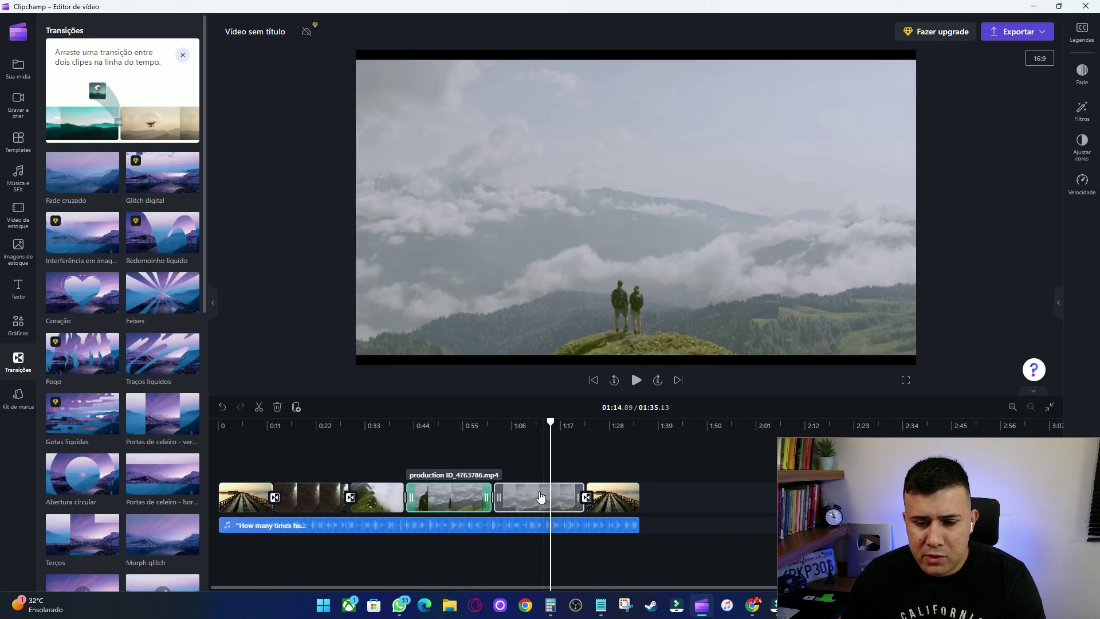
pyautogui.click(340, 68)
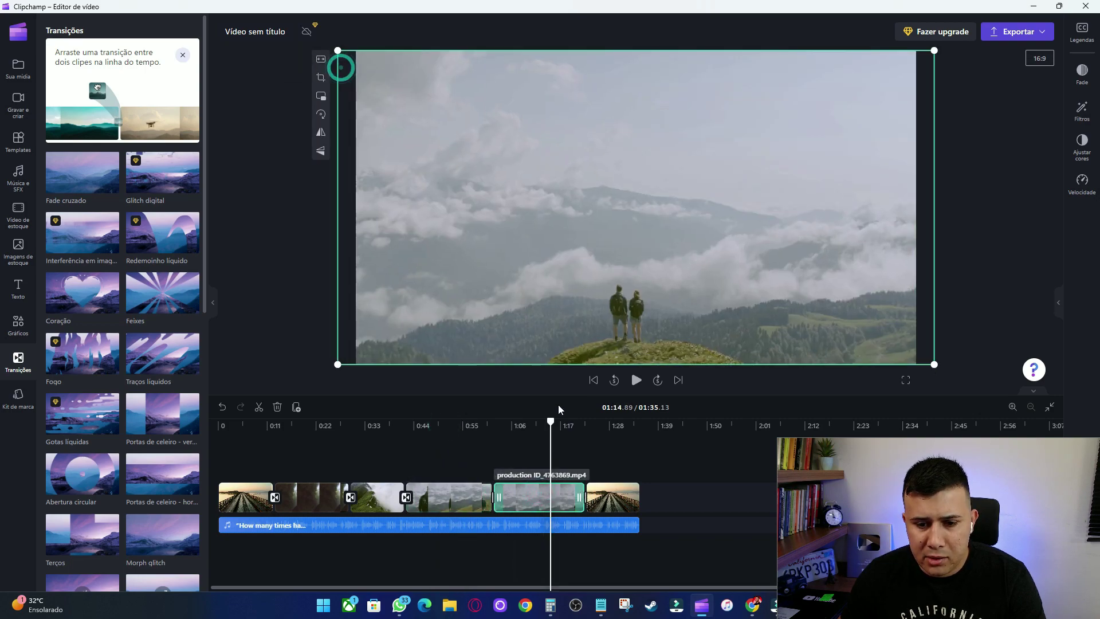
pyautogui.moveTo(551, 420); pyautogui.dragTo(611, 424)
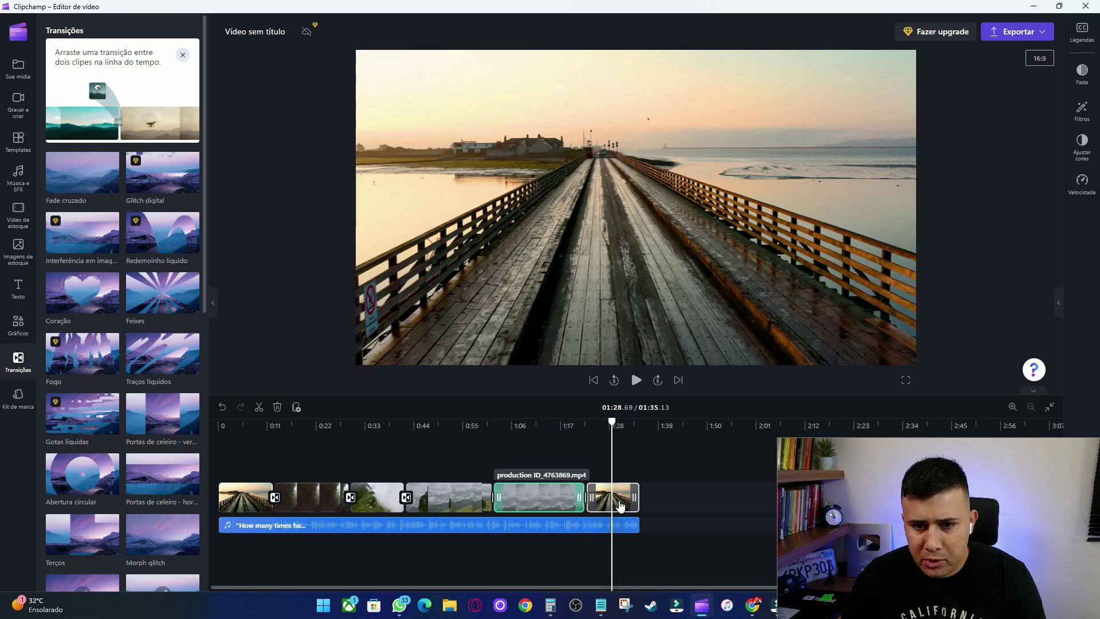
pyautogui.click(614, 500)
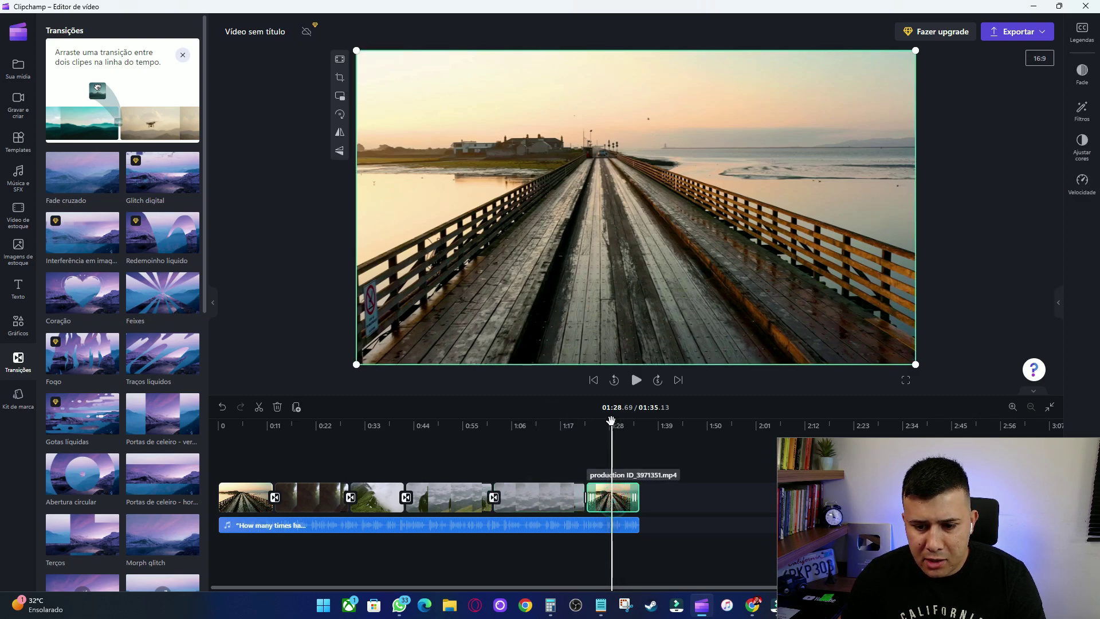
pyautogui.moveTo(612, 421); pyautogui.dragTo(218, 424)
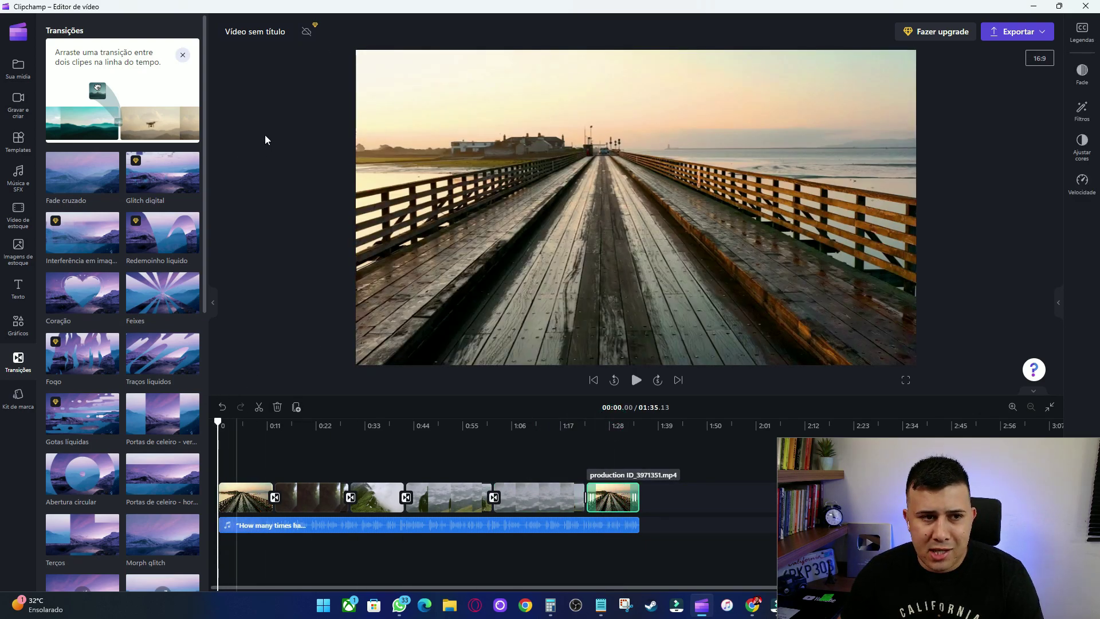
# Switch to Chrome, search Google for "biblioteca de audio youtube", and open the YouTube Audio Library.
pyautogui.click(1036, 8)
pyautogui.click(699, 10)
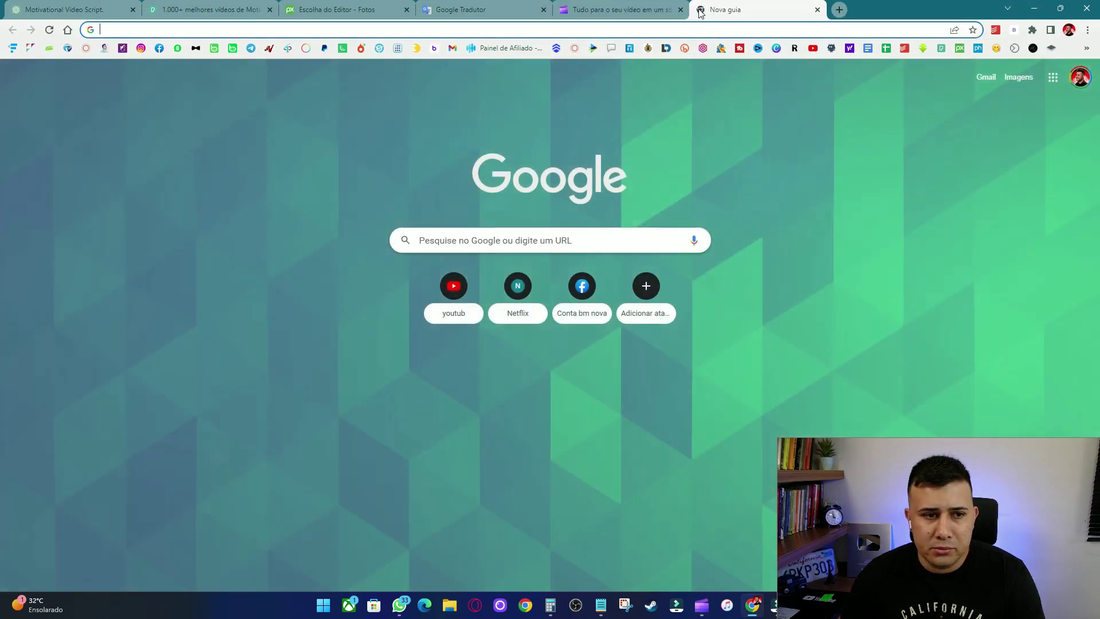
pyautogui.write('bibli')
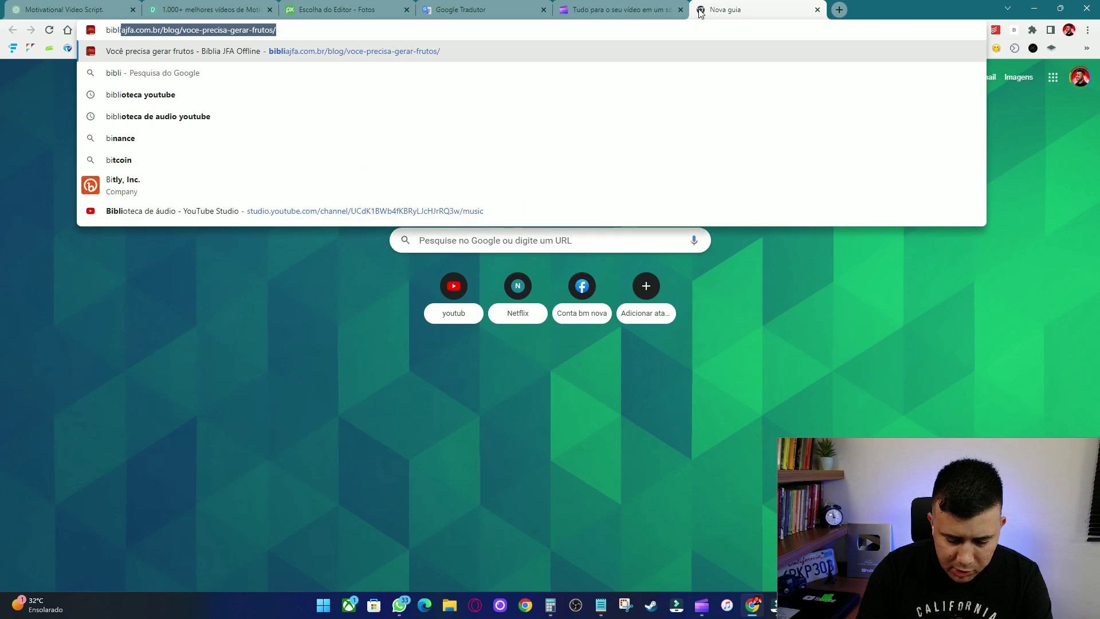
pyautogui.write('oteca de ')
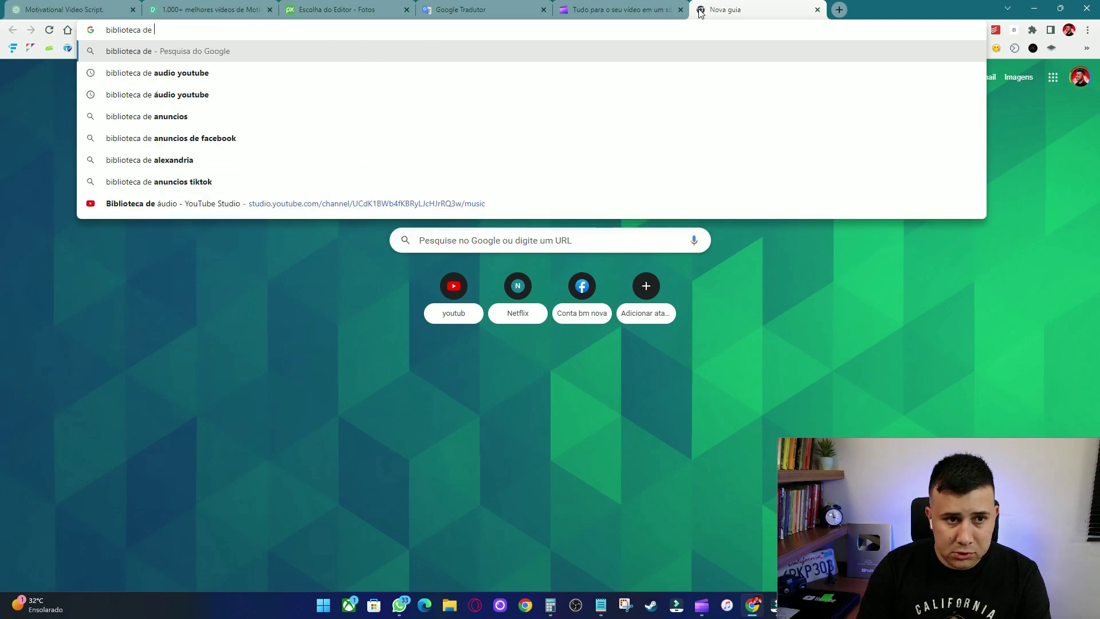
pyautogui.write('a')
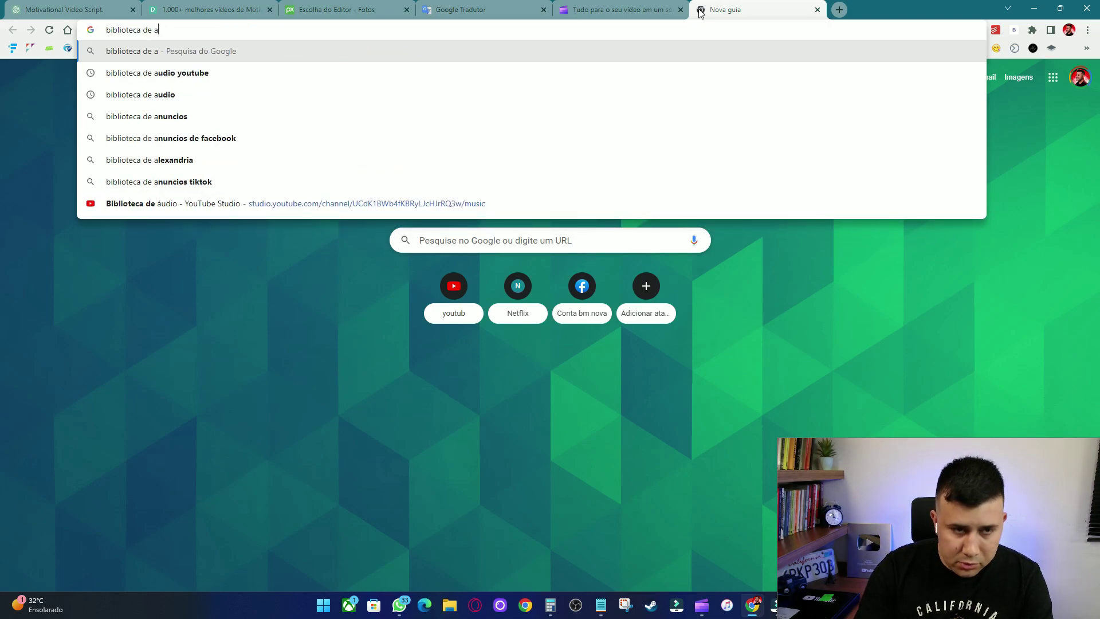
pyautogui.click(246, 72)
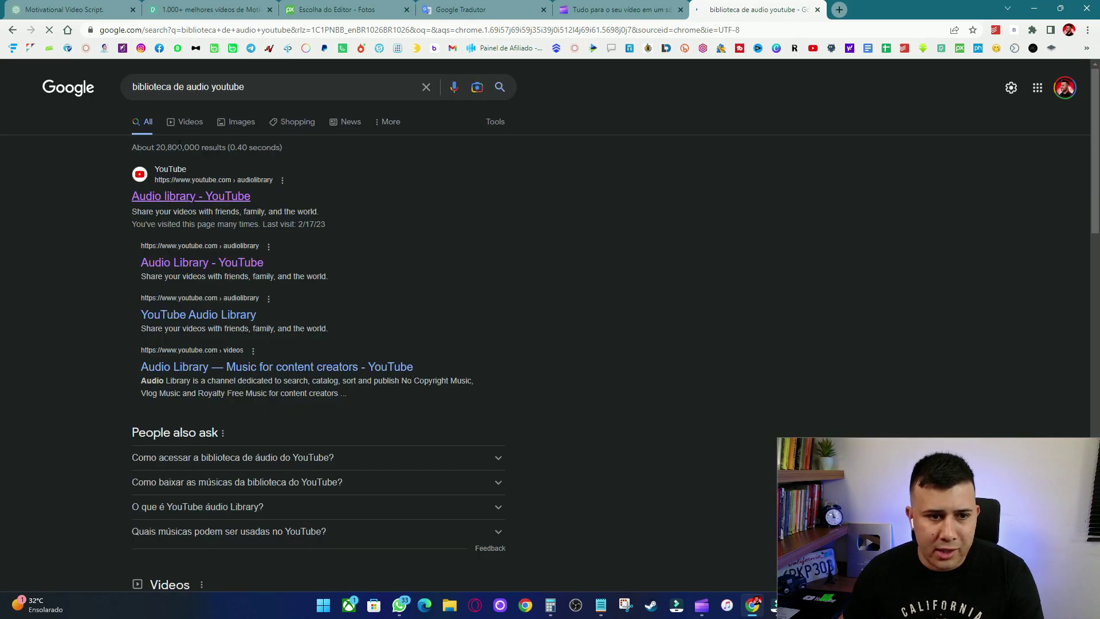
pyautogui.click(185, 196)
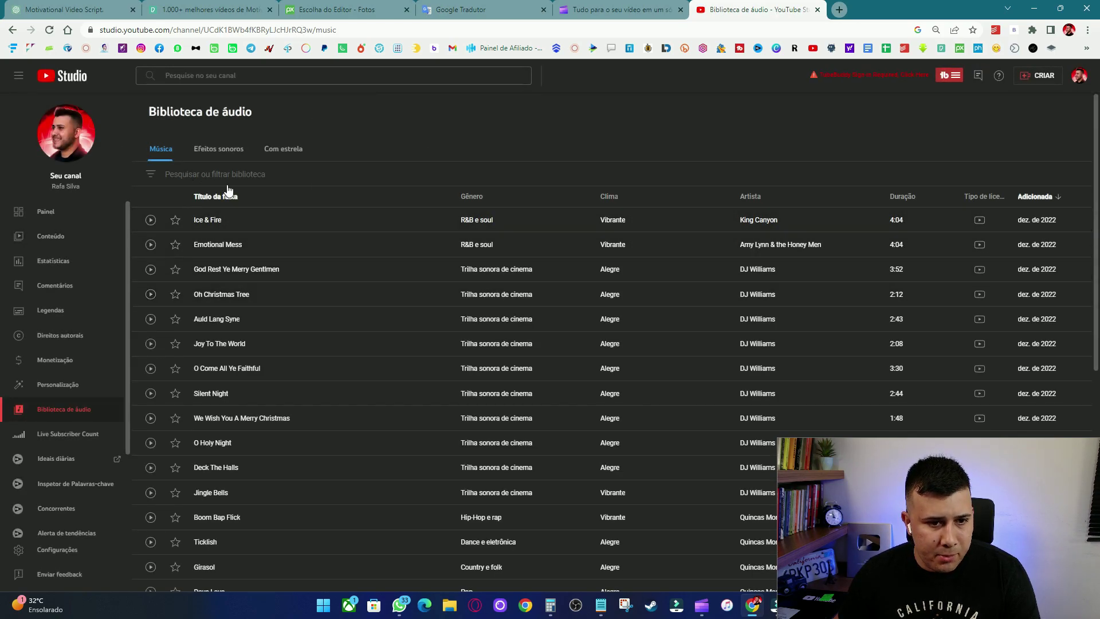
# Filter the audio library's music by the genres Pop and Ambiente and the moods Inspirador and Vibrante.
pyautogui.click(152, 174)
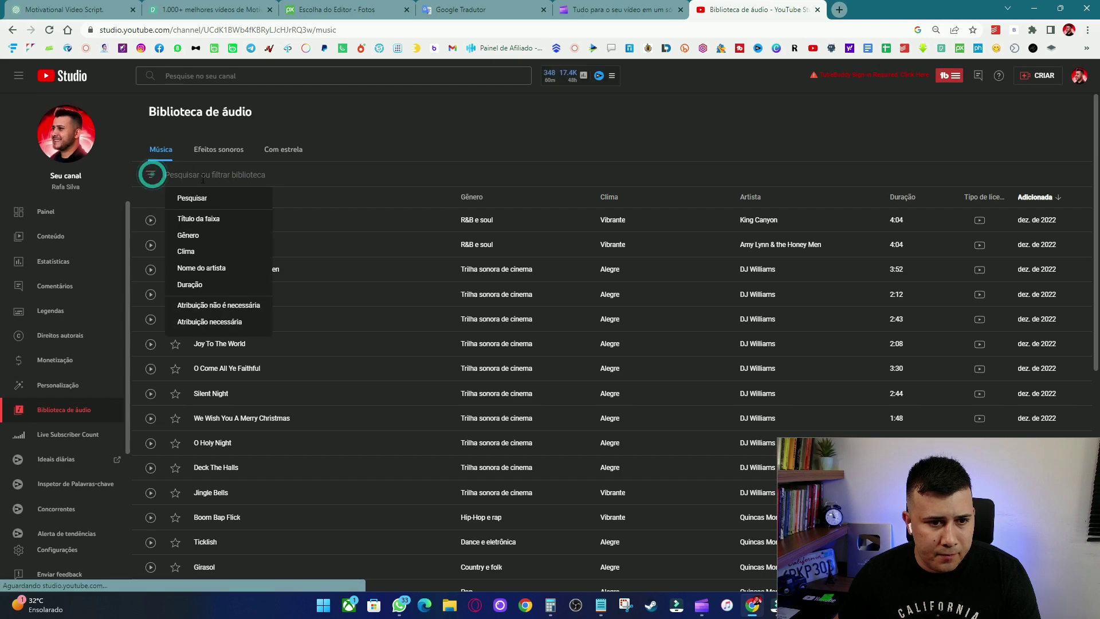
pyautogui.click(199, 236)
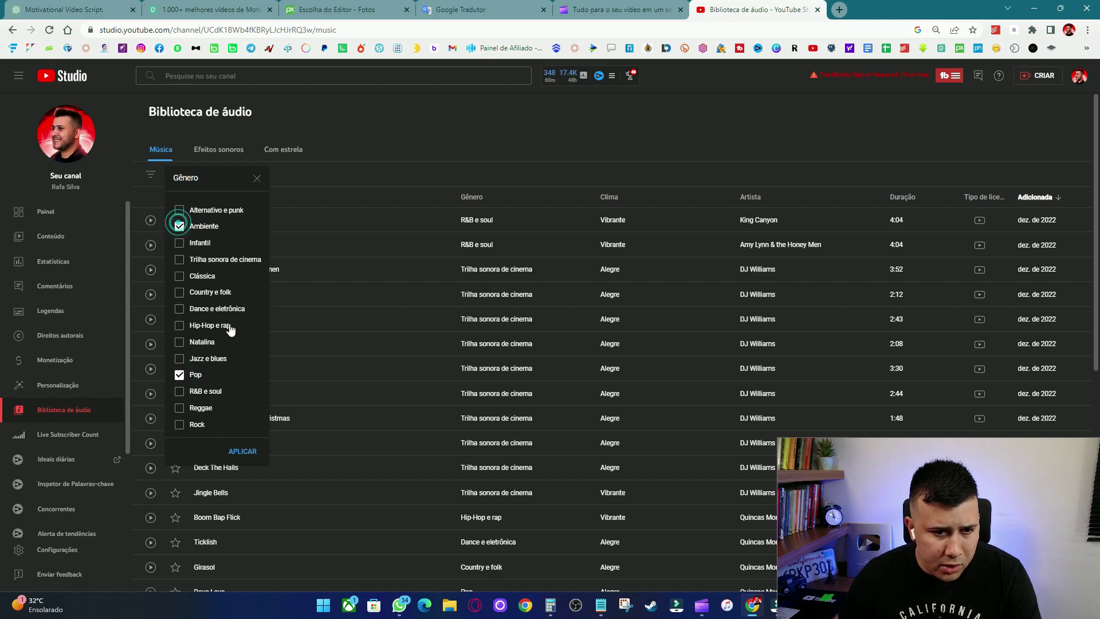
pyautogui.click(241, 452)
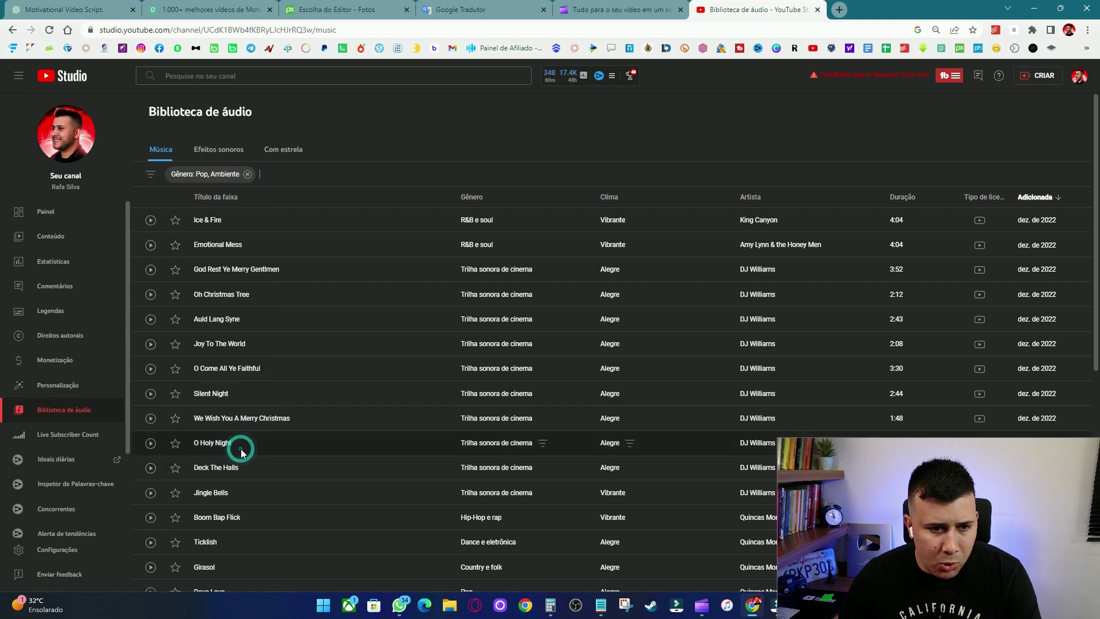
pyautogui.click(152, 176)
pyautogui.click(297, 236)
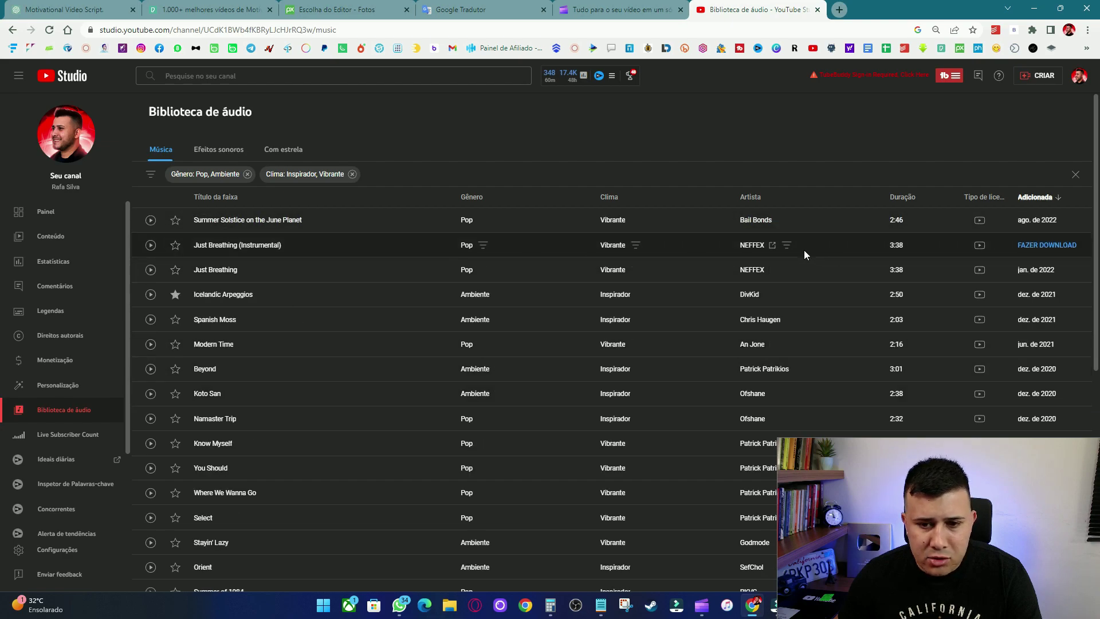
# Preview the first four filtered tracks, from Summer Solstice on the June Planet to Icelandic Arpeggios.
pyautogui.click(150, 221)
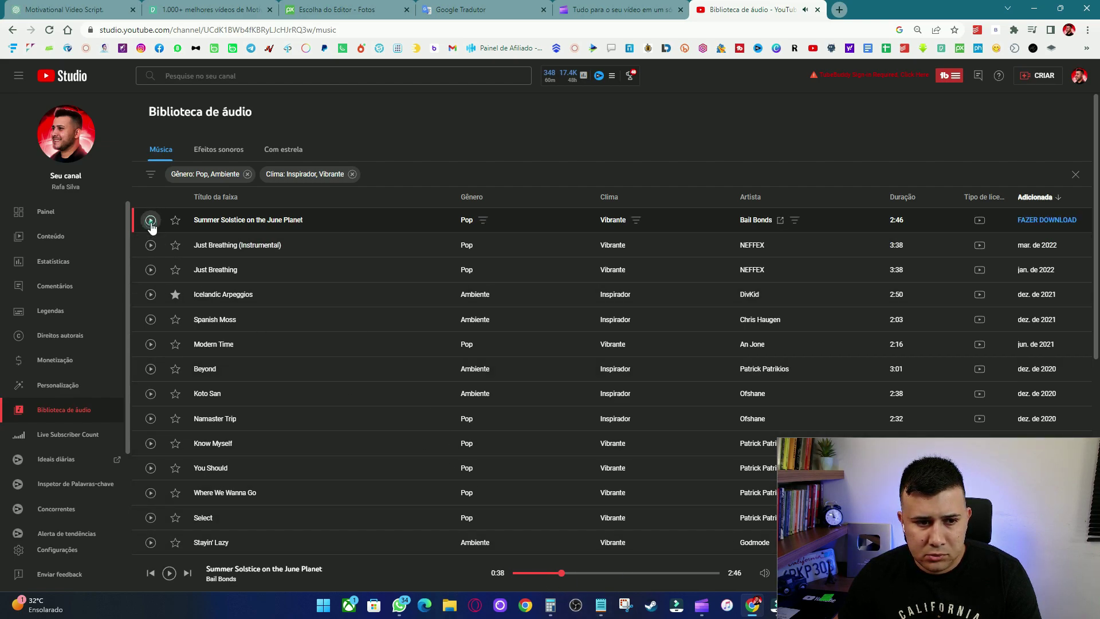
pyautogui.click(151, 245)
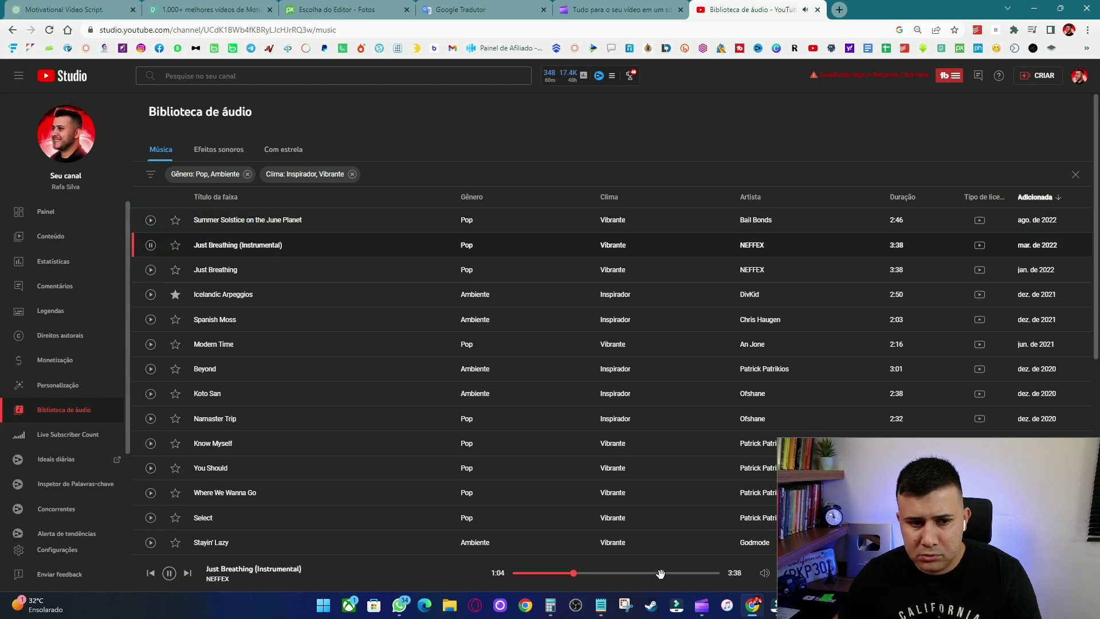
pyautogui.click(153, 245)
pyautogui.click(150, 270)
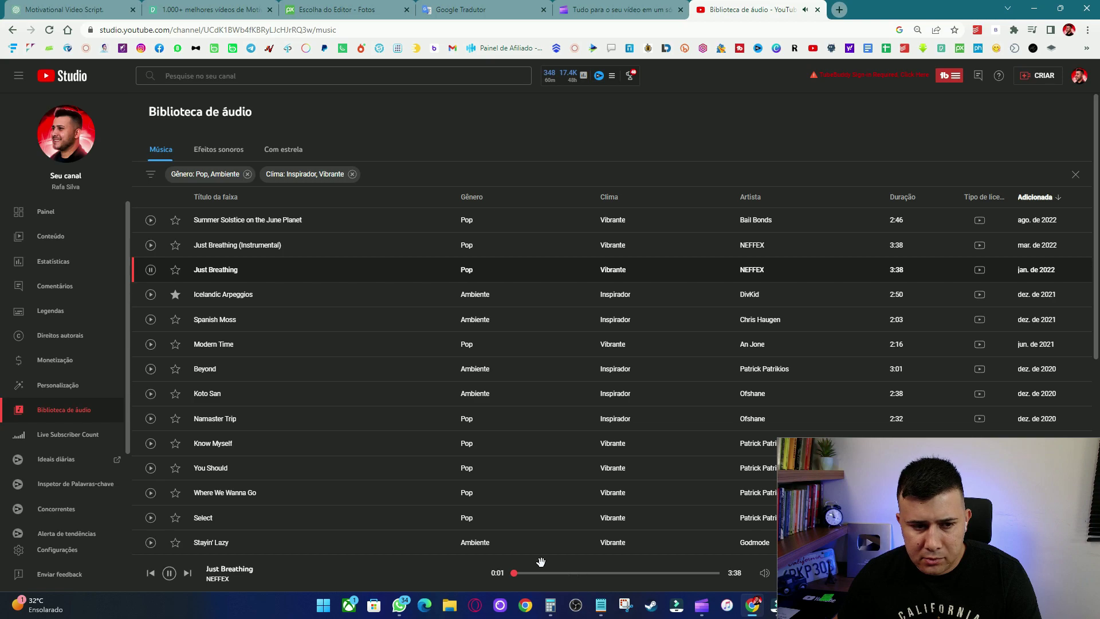
pyautogui.click(151, 294)
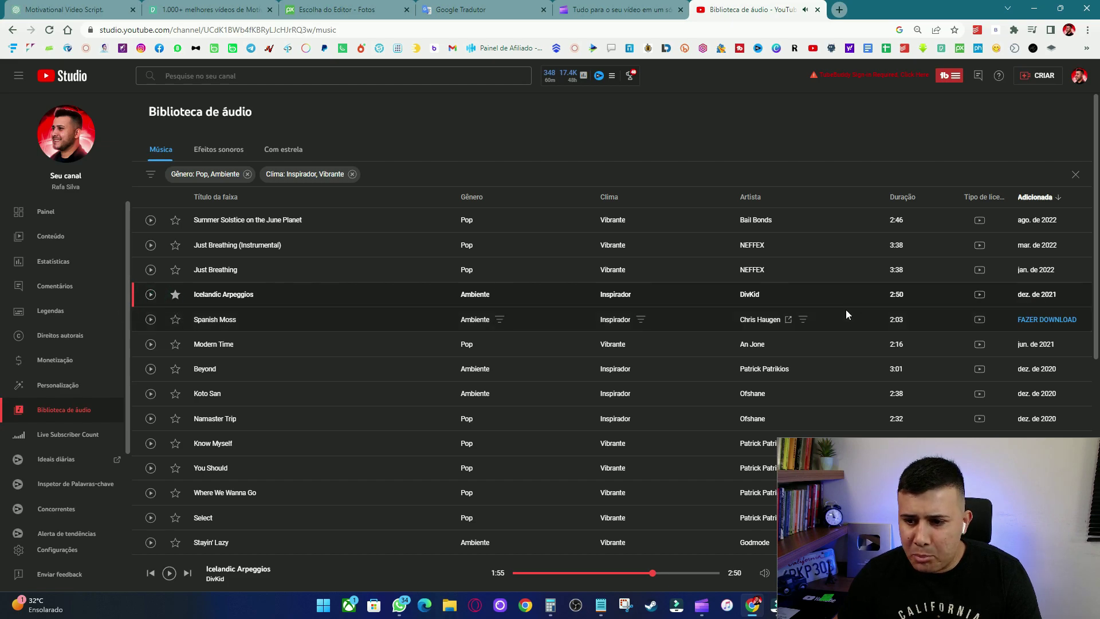
# Check the license of Icelandic Arpeggios and download the track to the project's media folder.
pyautogui.moveTo(979, 296)
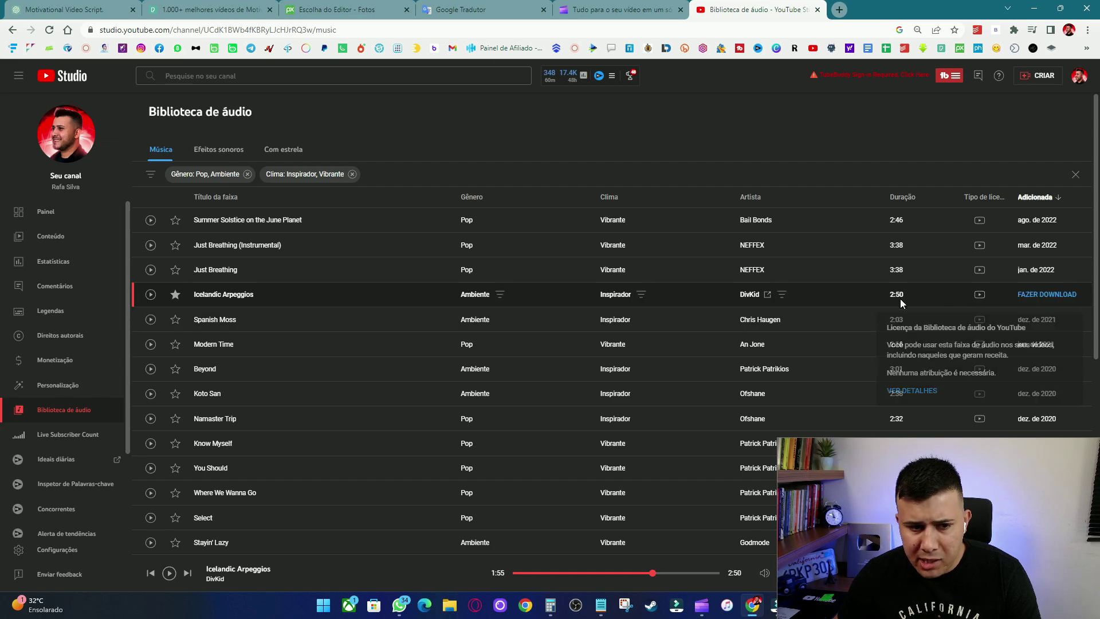
pyautogui.click(1033, 296)
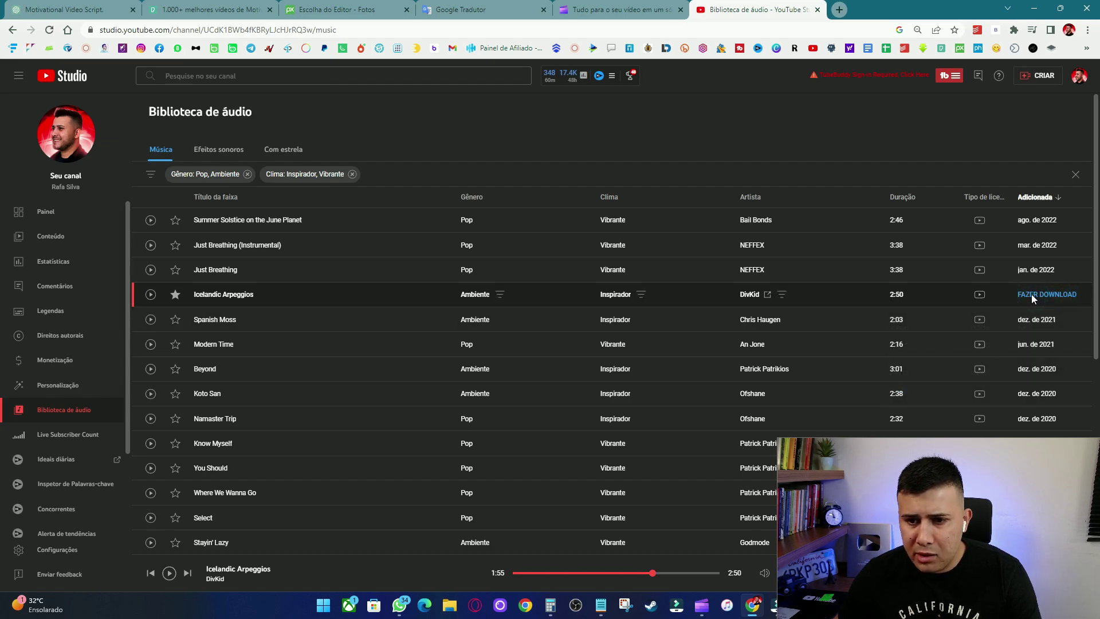
pyautogui.click(452, 290)
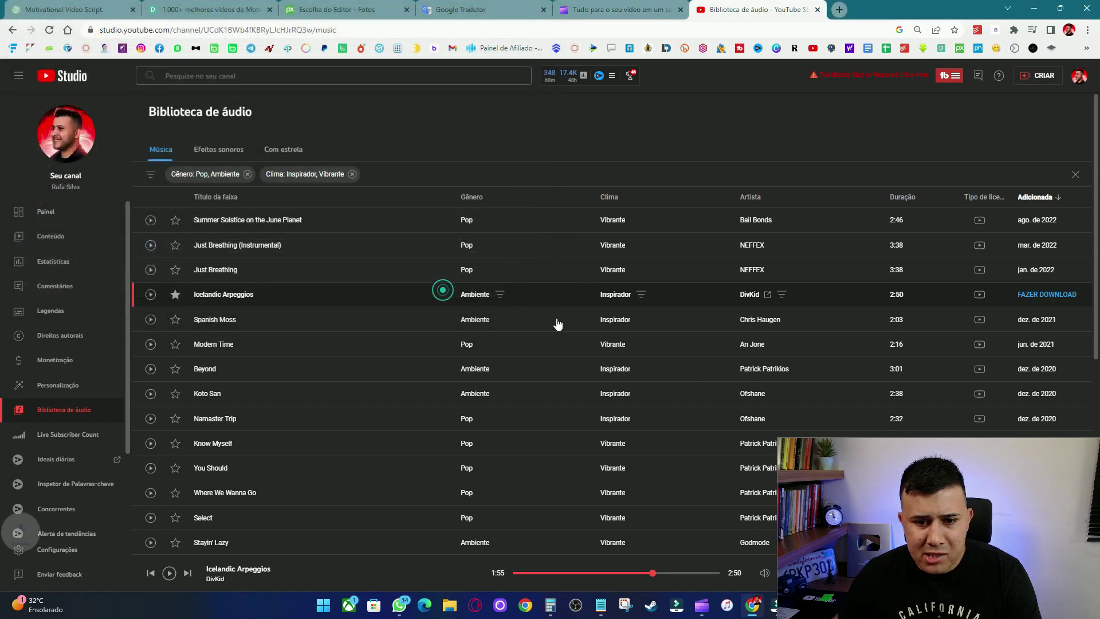
# Switch back to Clipchamp and import the Icelandic Arpeggios - DivKid audio file into the project media.
pyautogui.click(701, 605)
pyautogui.click(20, 74)
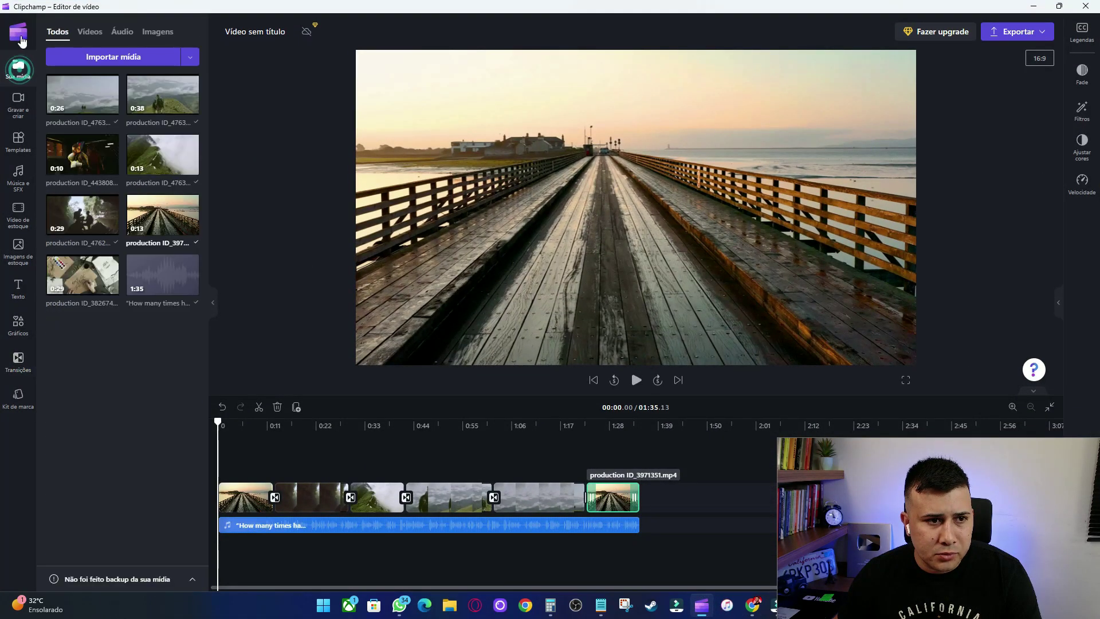
pyautogui.click(143, 58)
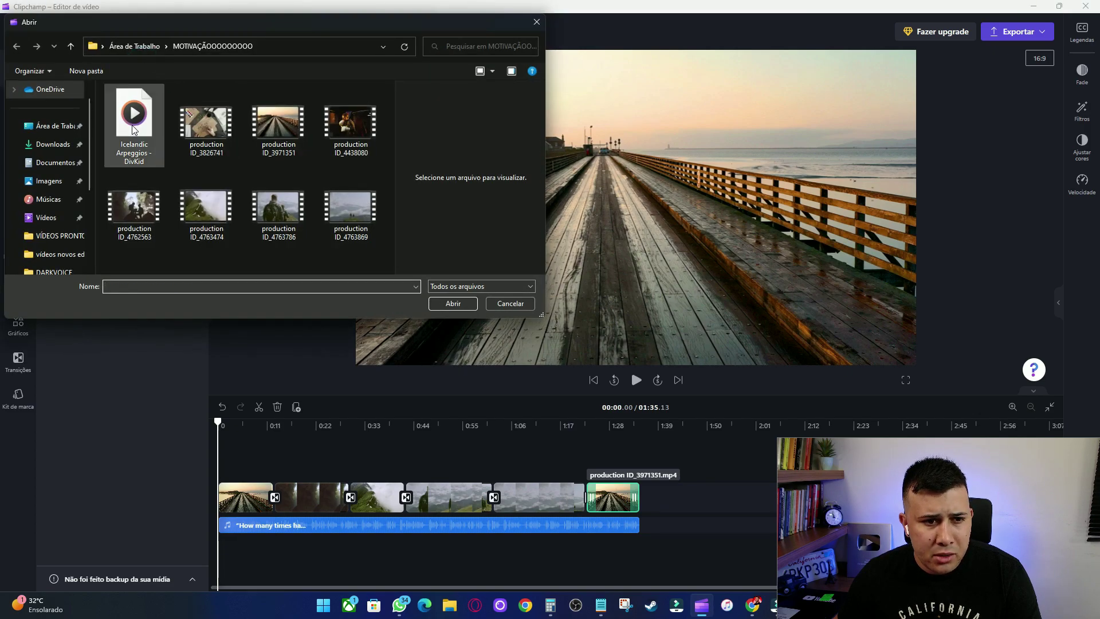
pyautogui.doubleClick(134, 117)
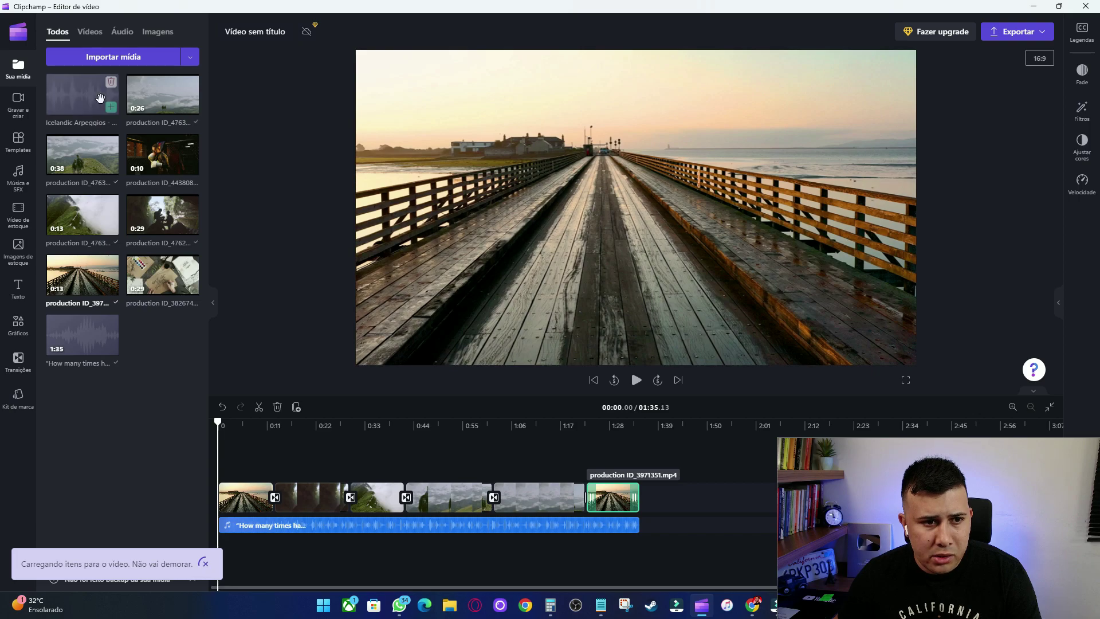
# Place Icelandic Arpeggios on a new track below the narration from the start, and trim it to end with the narration at about 1:35.
pyautogui.moveTo(96, 110); pyautogui.dragTo(226, 564)
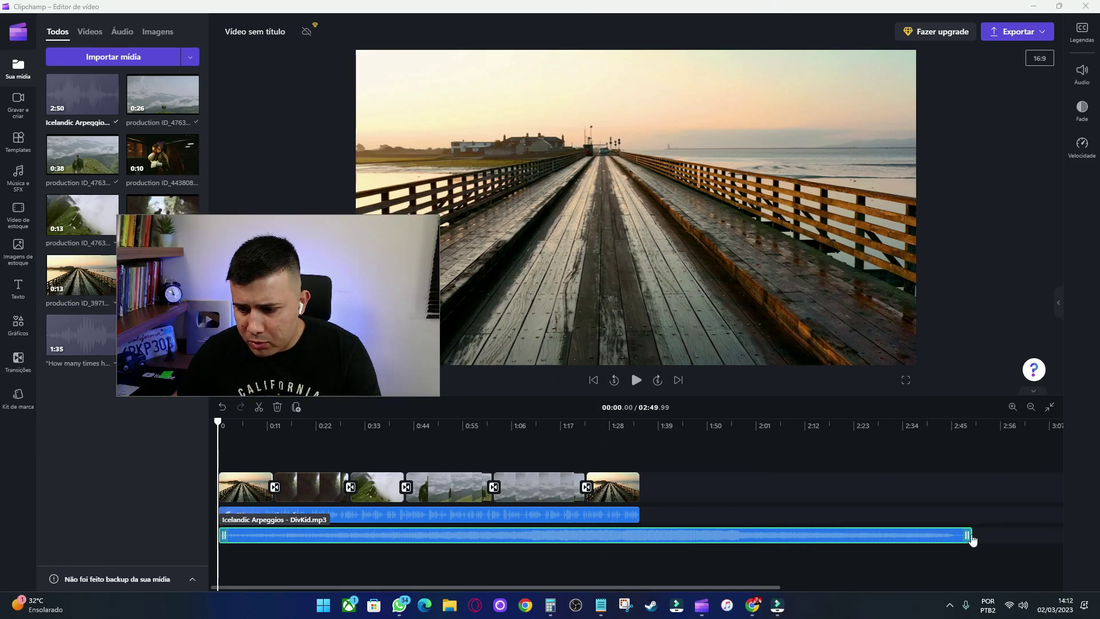
pyautogui.moveTo(970, 537); pyautogui.dragTo(638, 536)
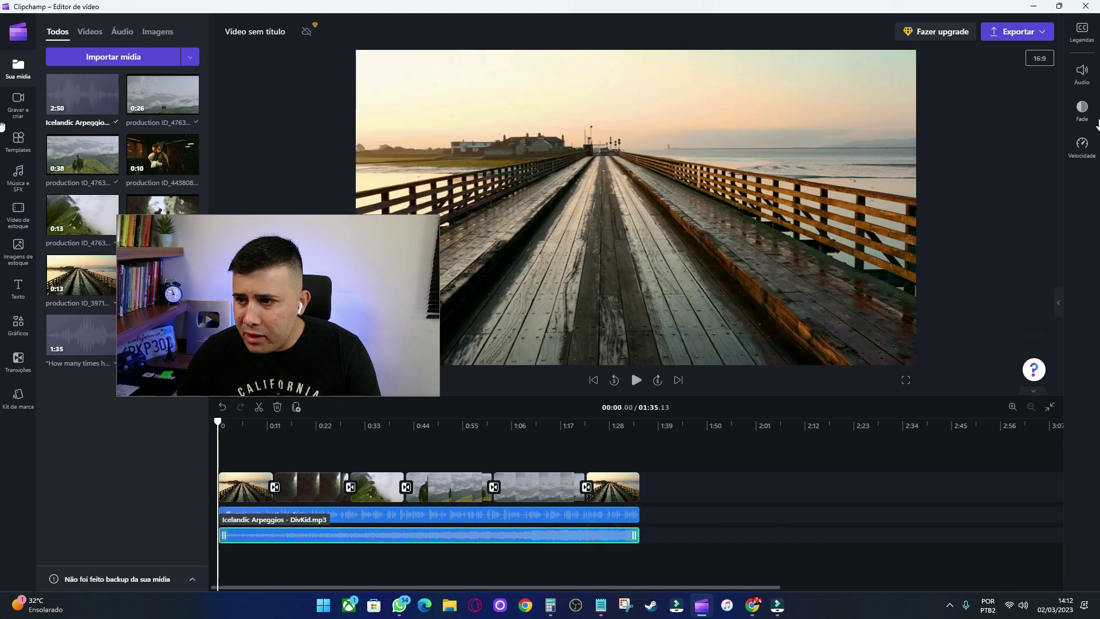
# Lower the Icelandic Arpeggios track's volume to 6% and play the opening seconds to check the mix with the narration.
pyautogui.click(1081, 73)
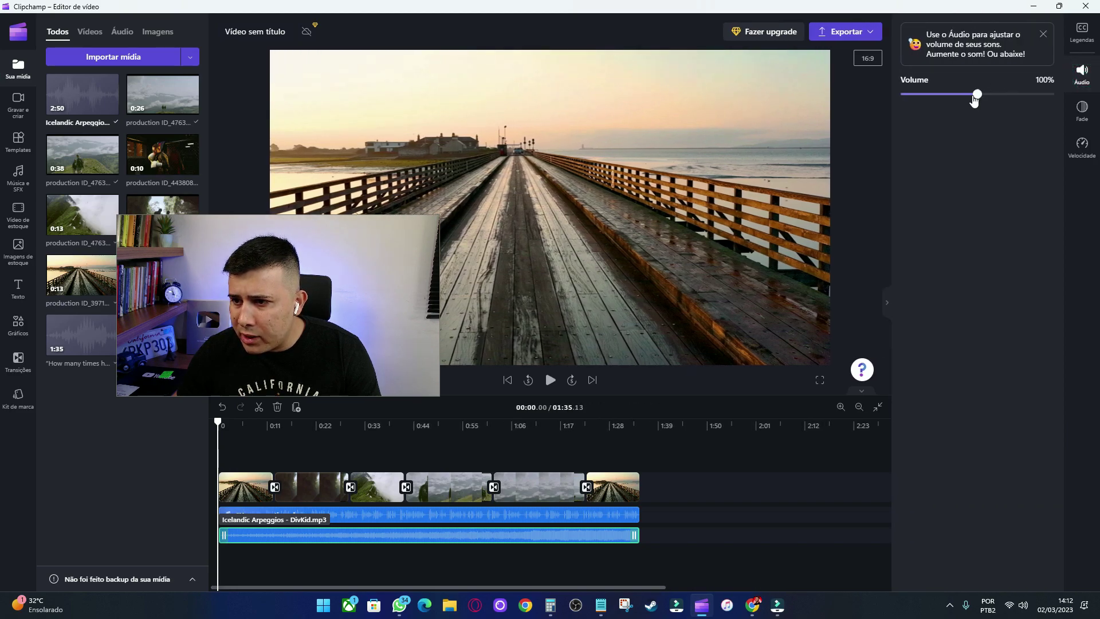
pyautogui.moveTo(975, 97); pyautogui.dragTo(909, 104)
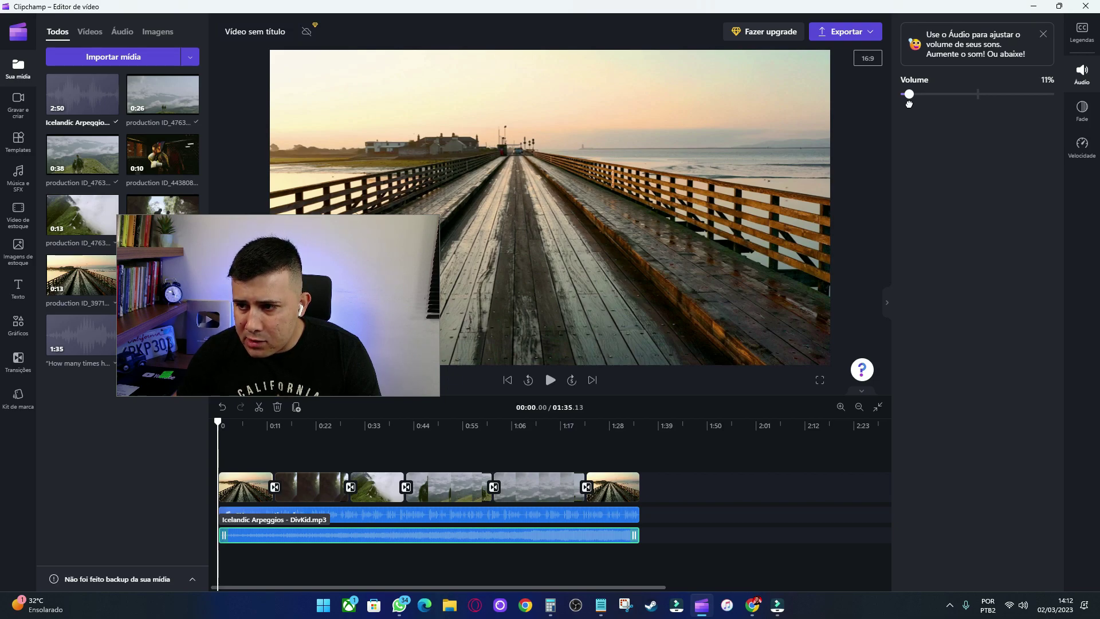
pyautogui.moveTo(907, 105); pyautogui.dragTo(905, 102)
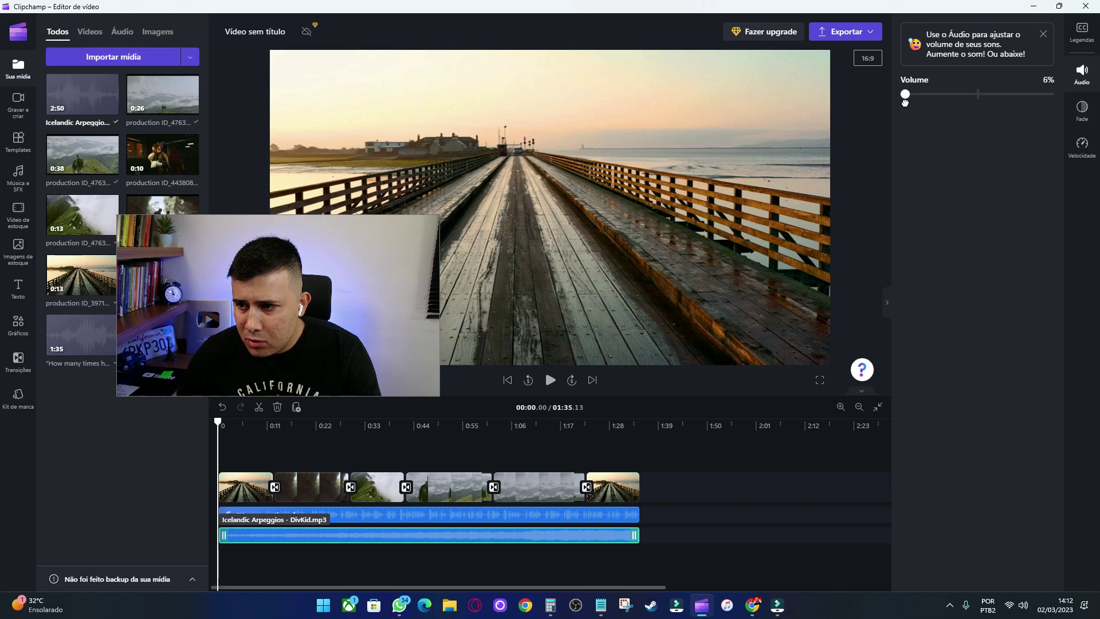
pyautogui.moveTo(293, 302); pyautogui.dragTo(953, 524)
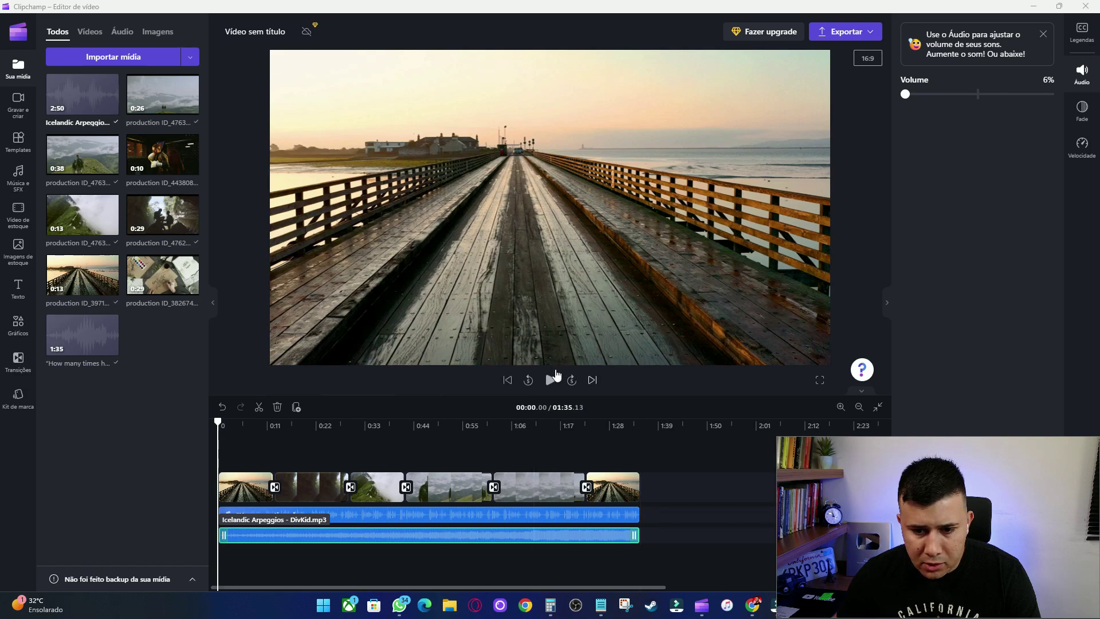
pyautogui.click(550, 380)
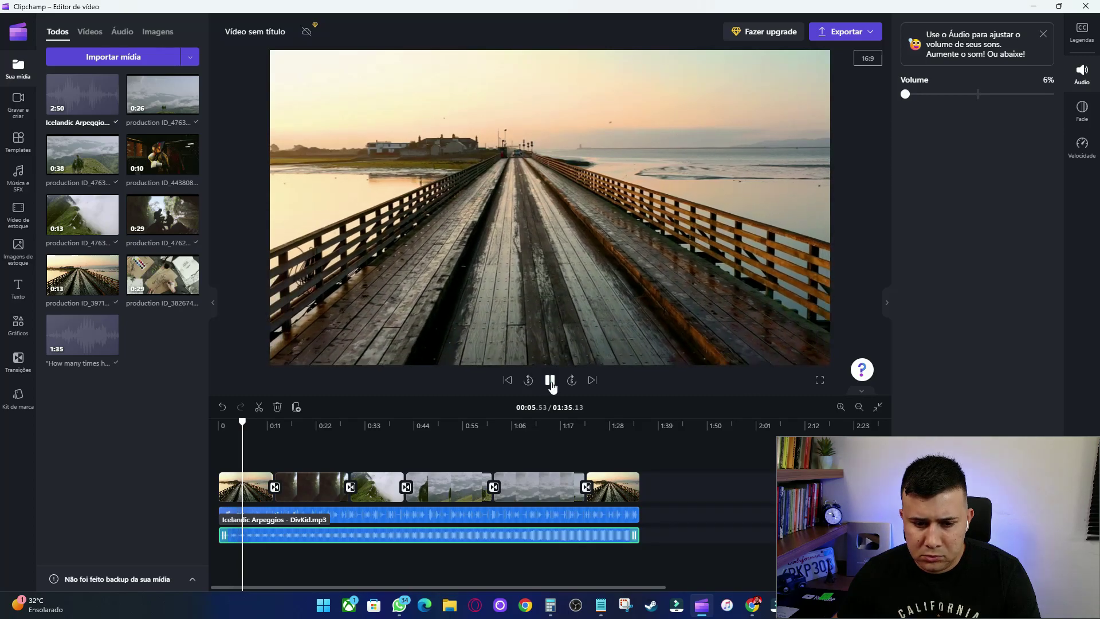
pyautogui.press('space')
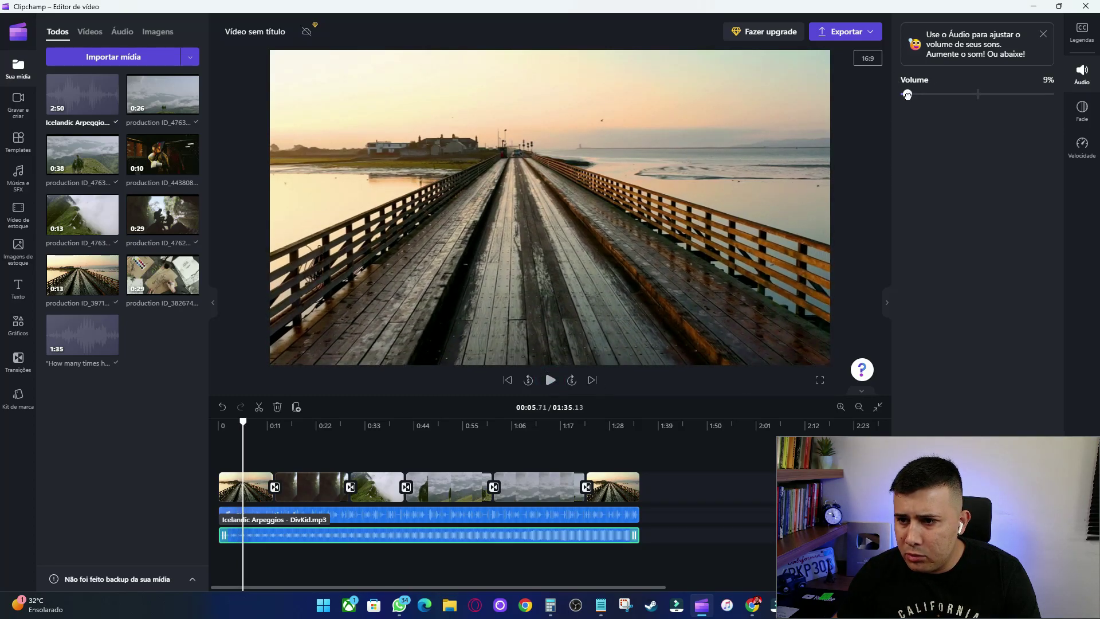
# Set the Icelandic Arpeggios volume to 16% and check the balance by playing the opening and the section from about 0:37.
pyautogui.moveTo(906, 94); pyautogui.dragTo(922, 95)
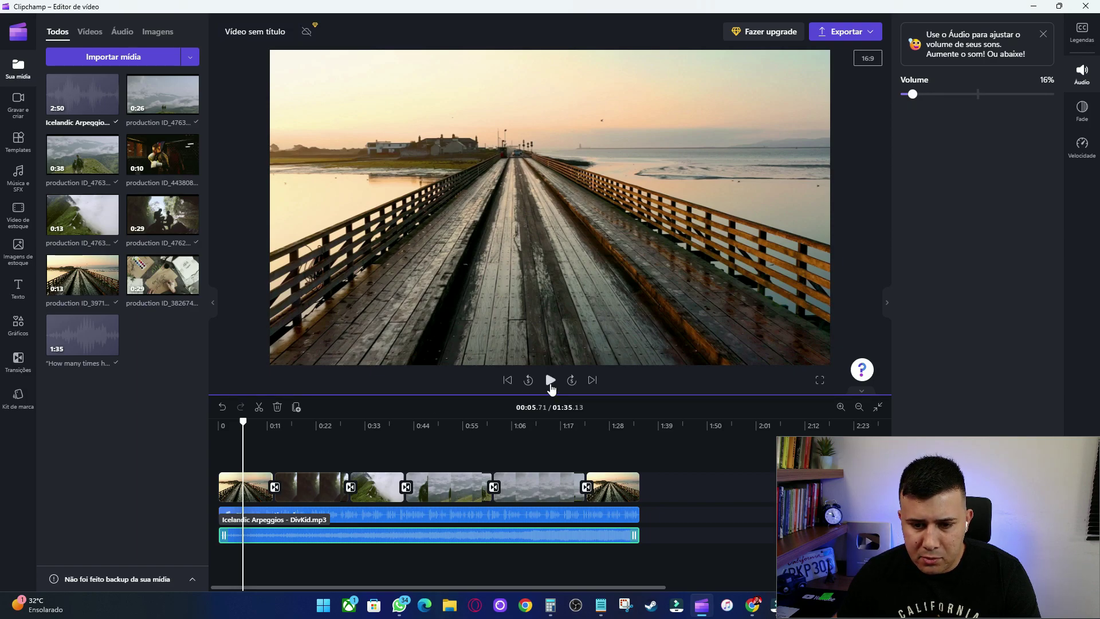
pyautogui.click(551, 381)
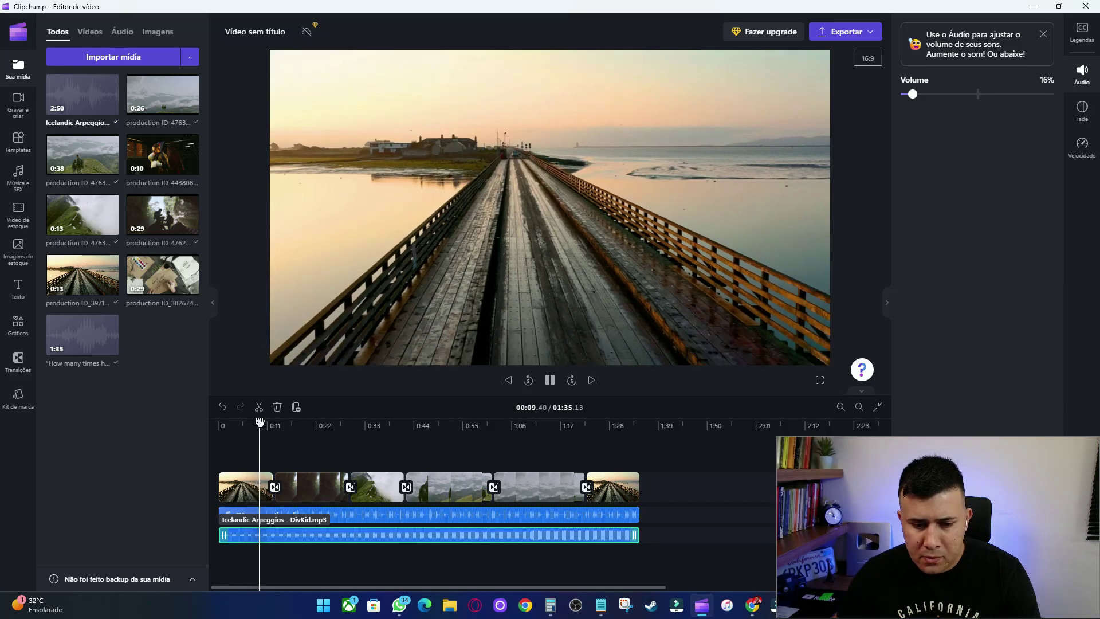
pyautogui.moveTo(263, 423); pyautogui.dragTo(381, 423)
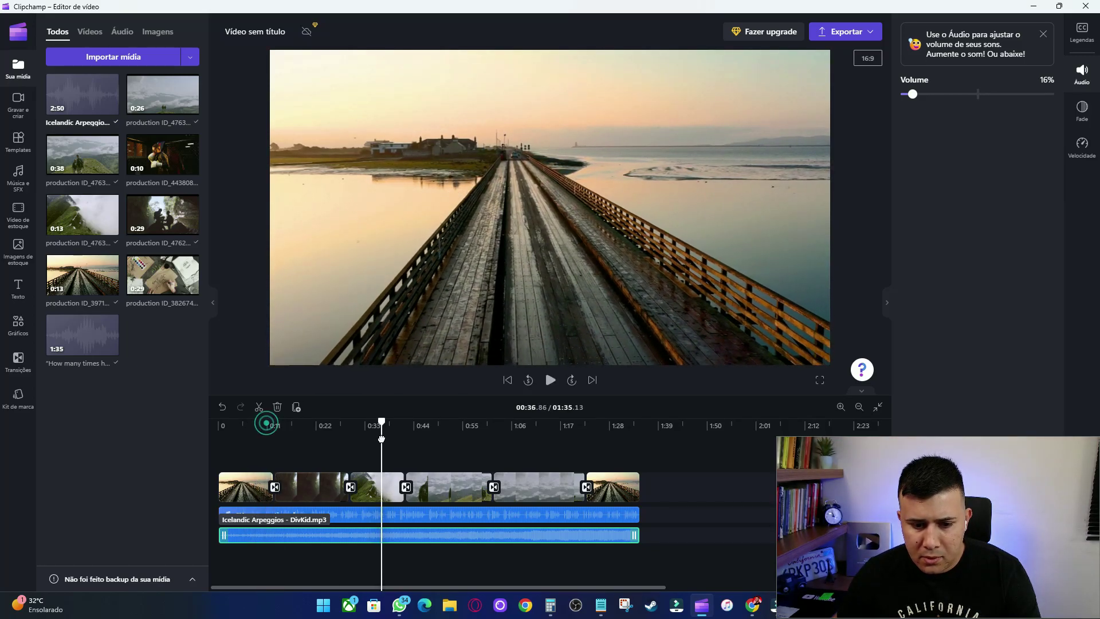
pyautogui.click(551, 381)
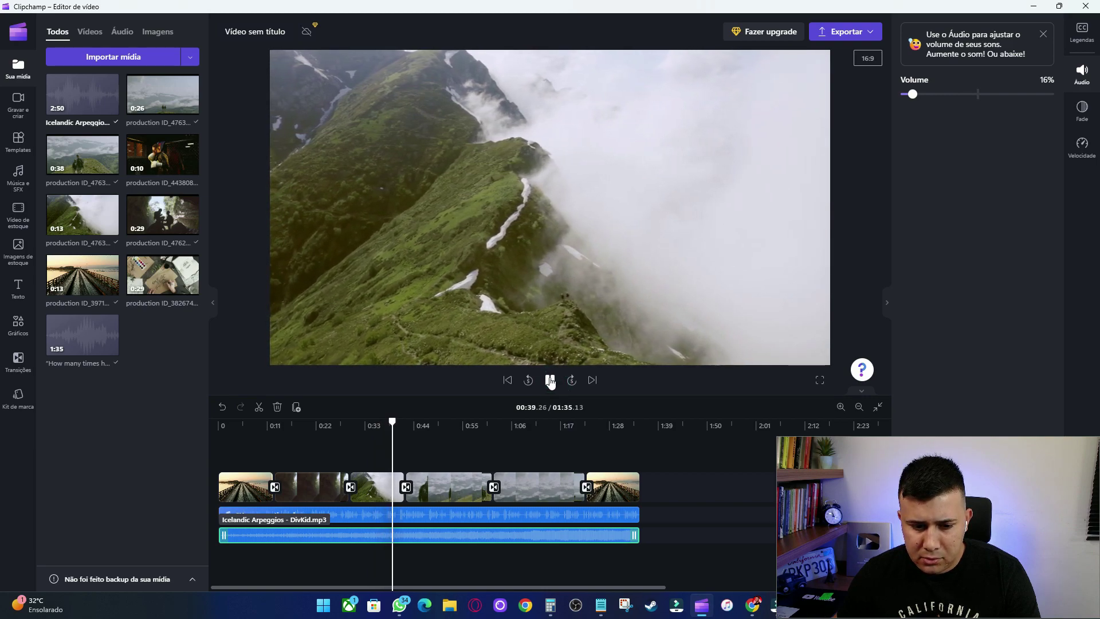
pyautogui.click(550, 381)
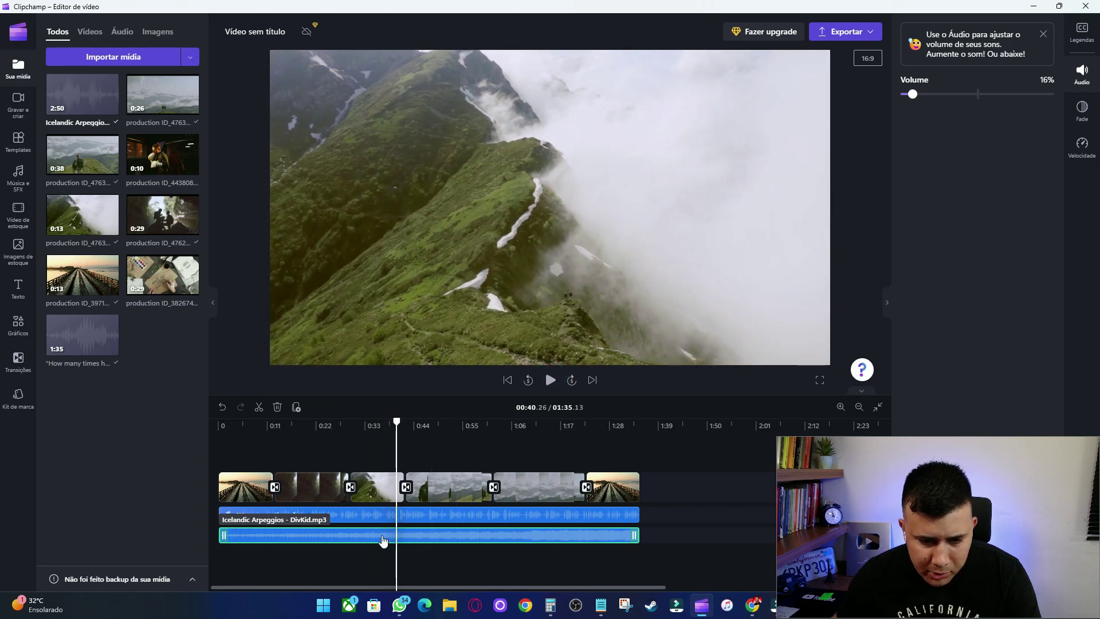
# Trim about 23 seconds off the beginning of Icelandic Arpeggios, realign it with the timeline start, and extend its end to about 1:35.
pyautogui.moveTo(403, 539); pyautogui.dragTo(488, 539)
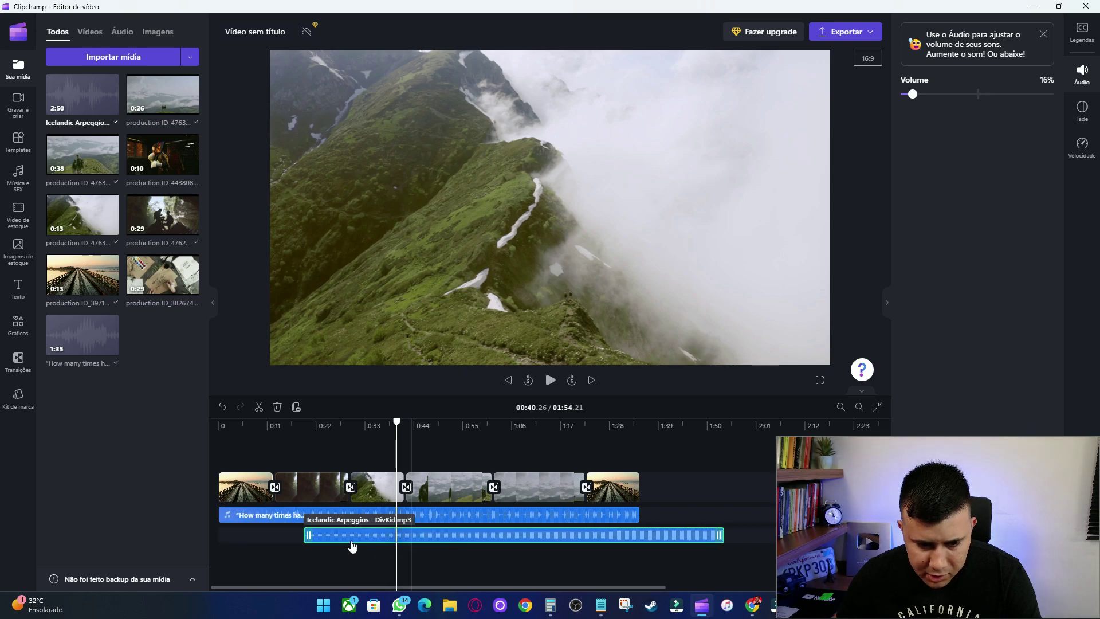
pyautogui.moveTo(305, 535); pyautogui.dragTo(313, 534)
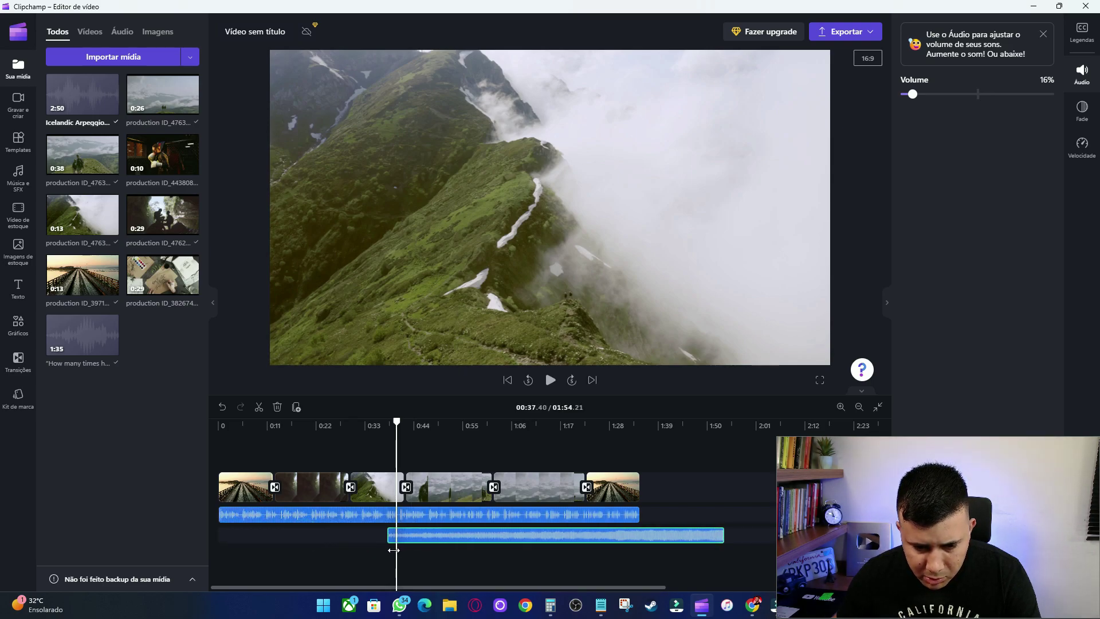
pyautogui.moveTo(394, 550); pyautogui.dragTo(401, 550)
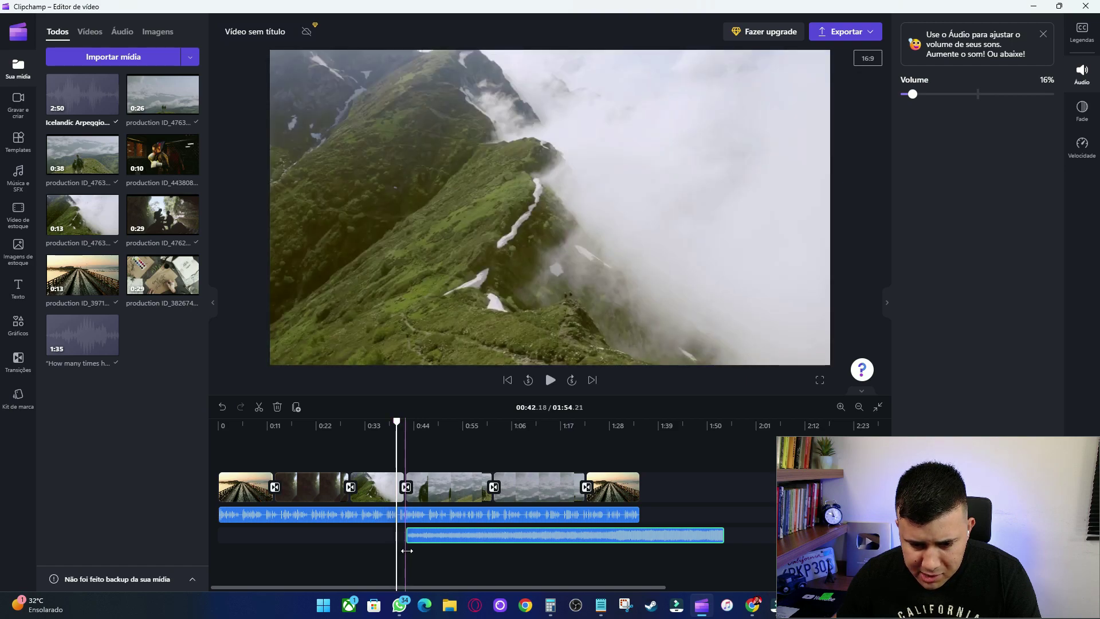
pyautogui.moveTo(584, 539); pyautogui.dragTo(352, 538)
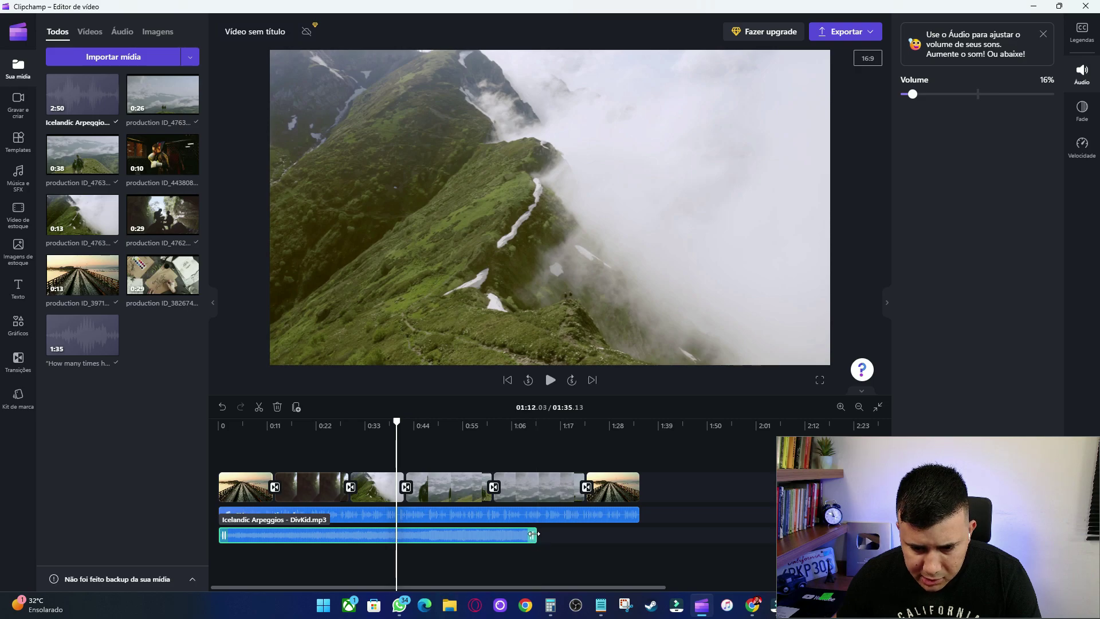
pyautogui.moveTo(533, 534); pyautogui.dragTo(638, 535)
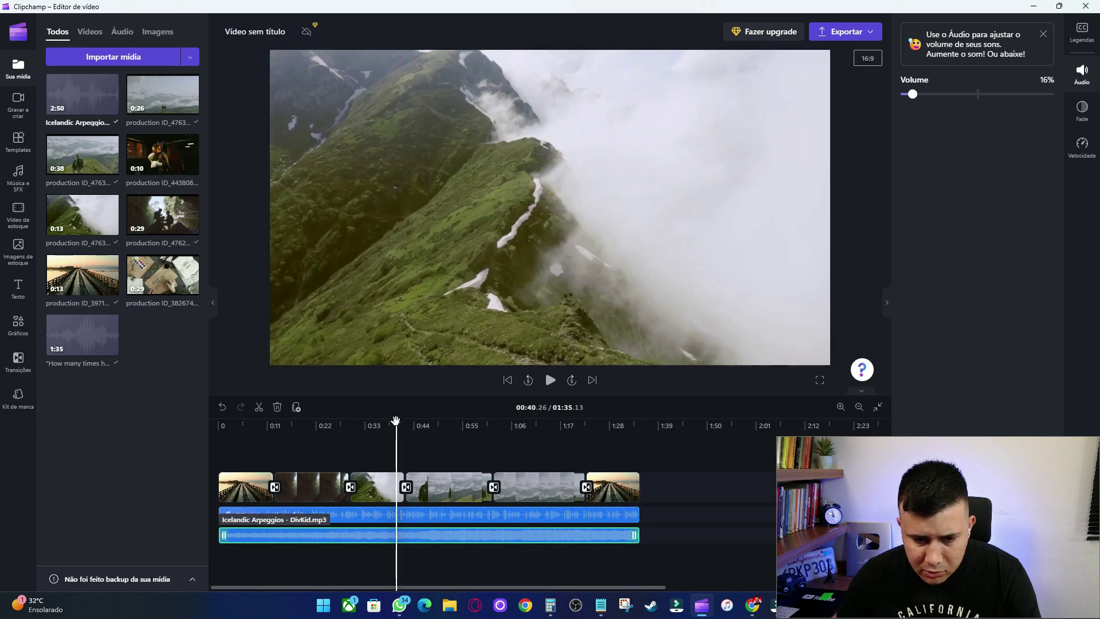
# Play the video from the start and again from about 0:56 to check the trimmed music against the narration.
pyautogui.moveTo(395, 421); pyautogui.dragTo(220, 424)
pyautogui.click(552, 382)
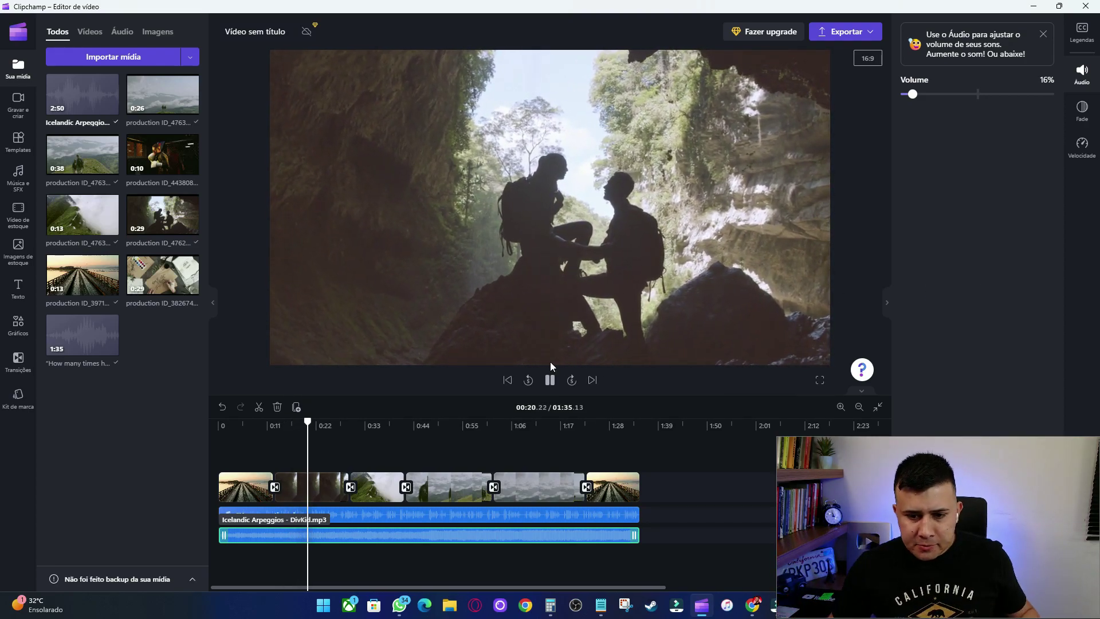
pyautogui.click(550, 380)
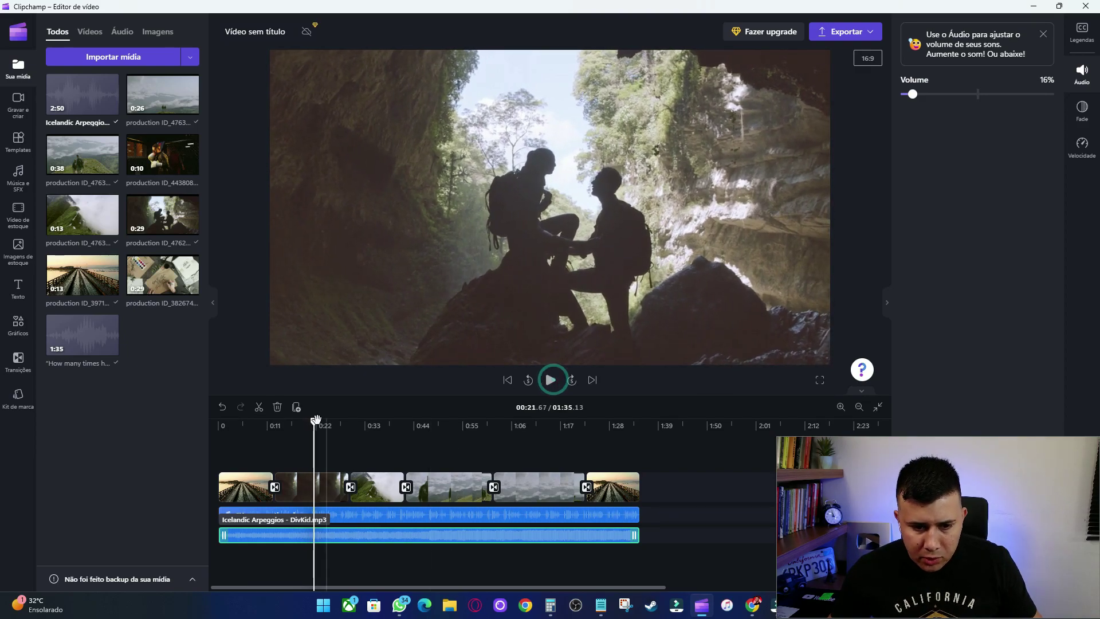
pyautogui.moveTo(316, 420); pyautogui.dragTo(467, 423)
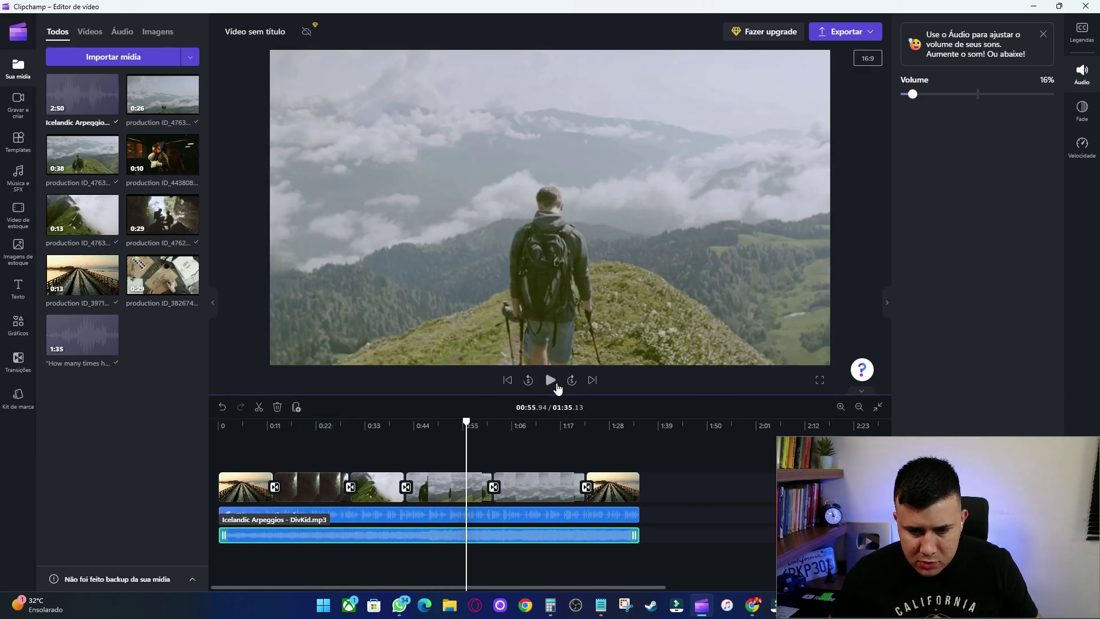
pyautogui.click(556, 385)
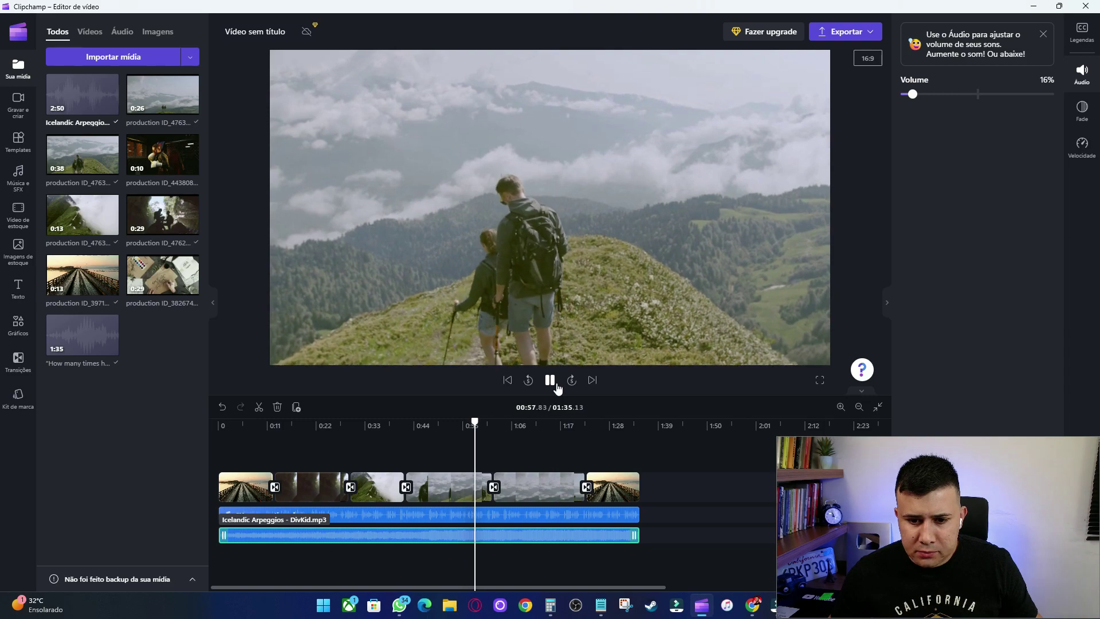
# Raise the Icelandic Arpeggios volume to 25% and play on from about 0:58 to check the balance.
pyautogui.click(553, 382)
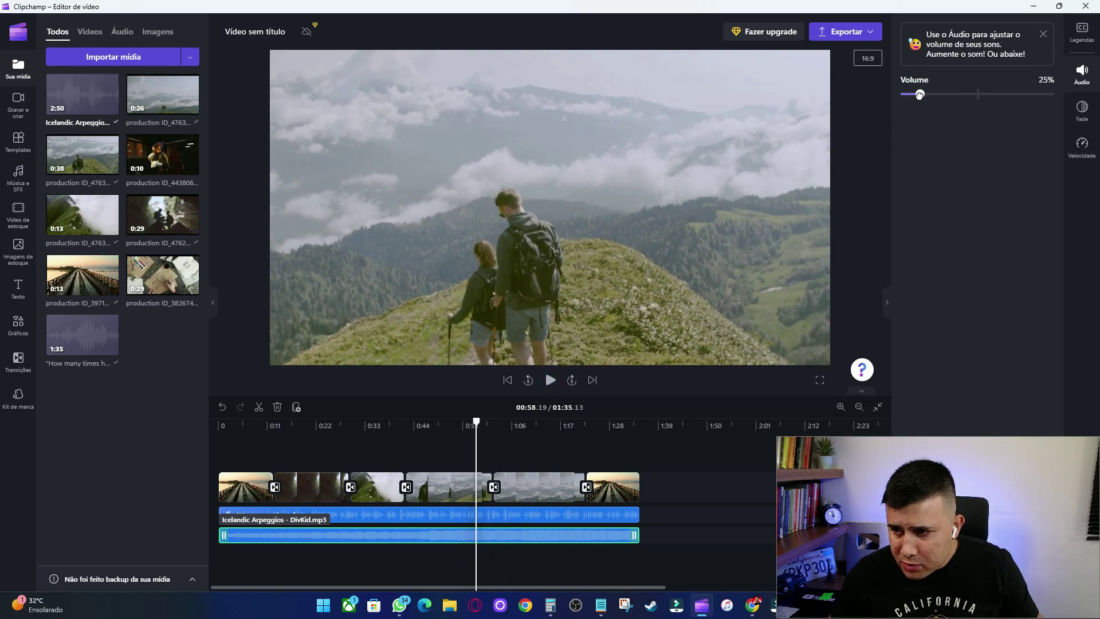
pyautogui.click(551, 381)
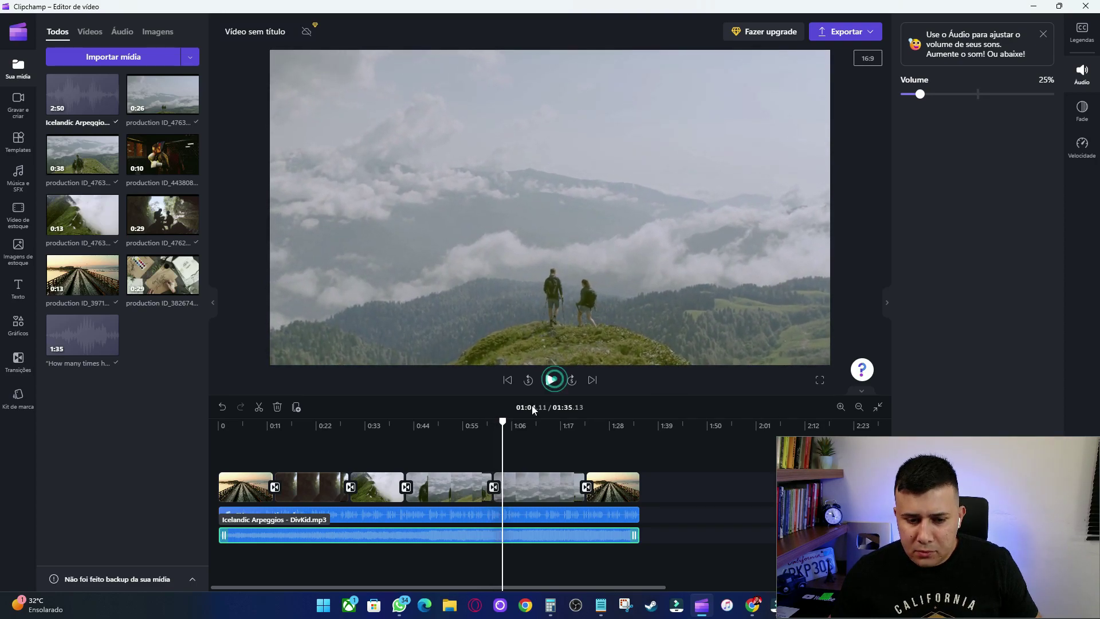
# Preview the video from the beginning in full screen, then return to the editor and pause at about 0:36.
pyautogui.moveTo(501, 422); pyautogui.dragTo(224, 470)
pyautogui.click(550, 380)
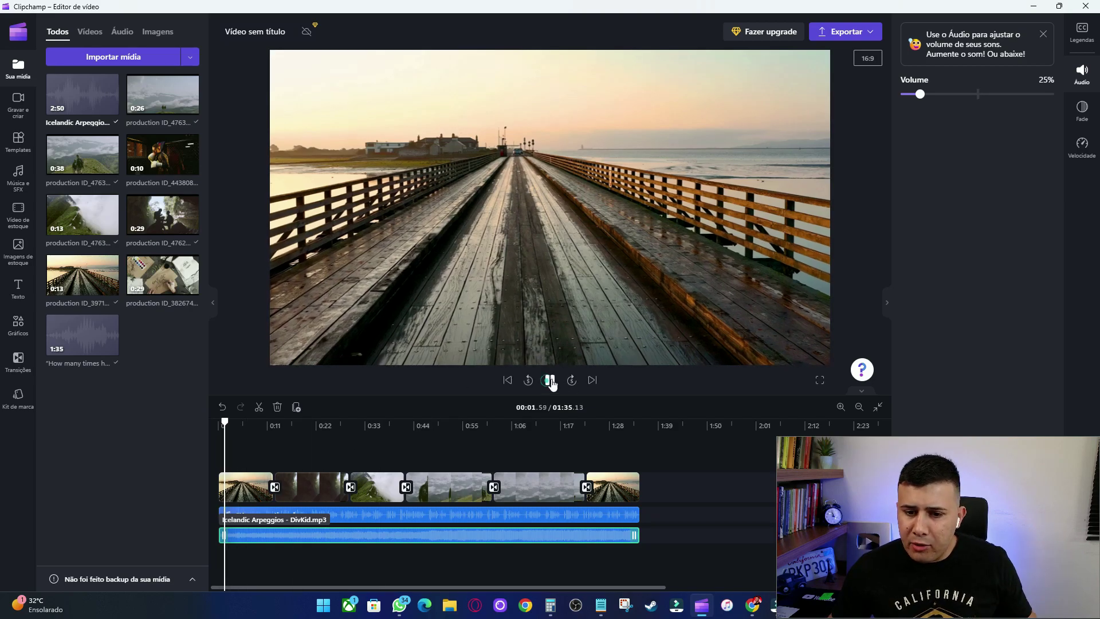
pyautogui.click(819, 380)
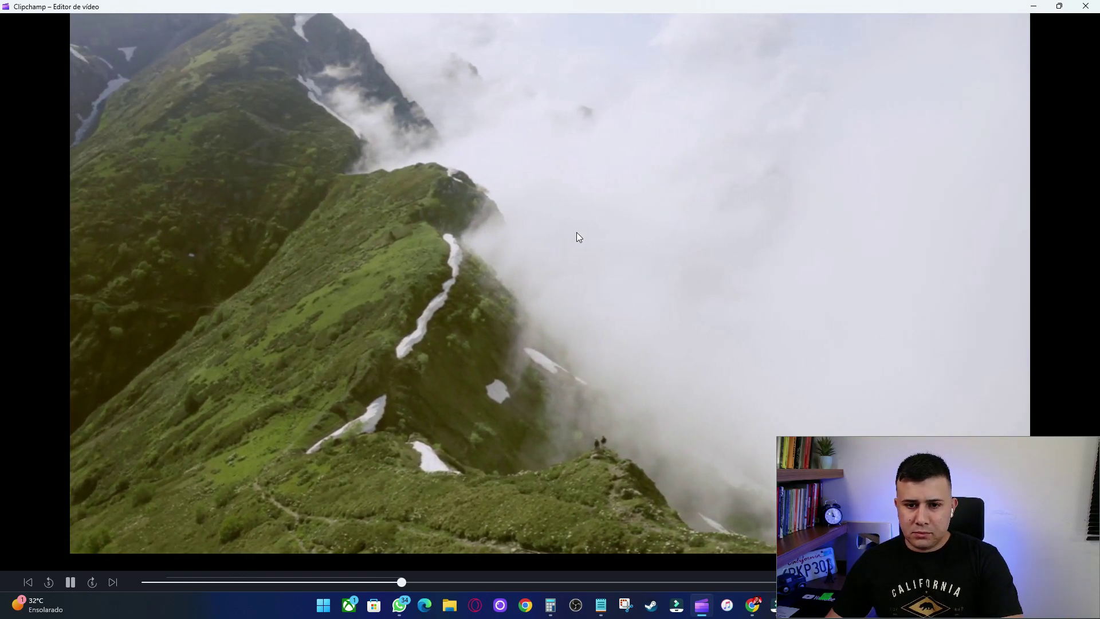
pyautogui.press('Escape')
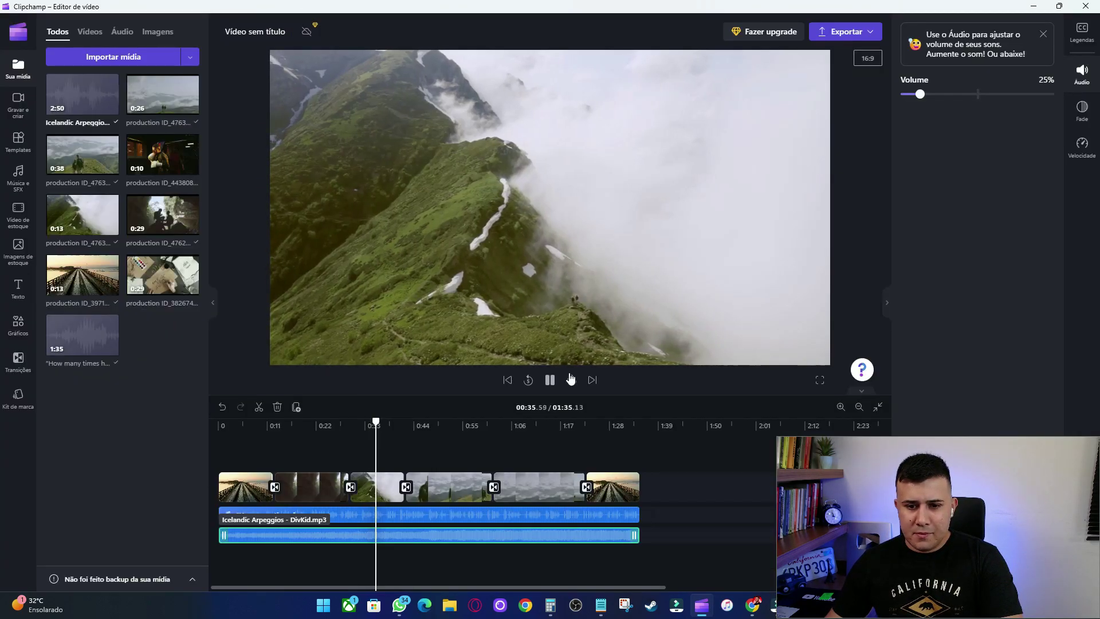
pyautogui.click(549, 380)
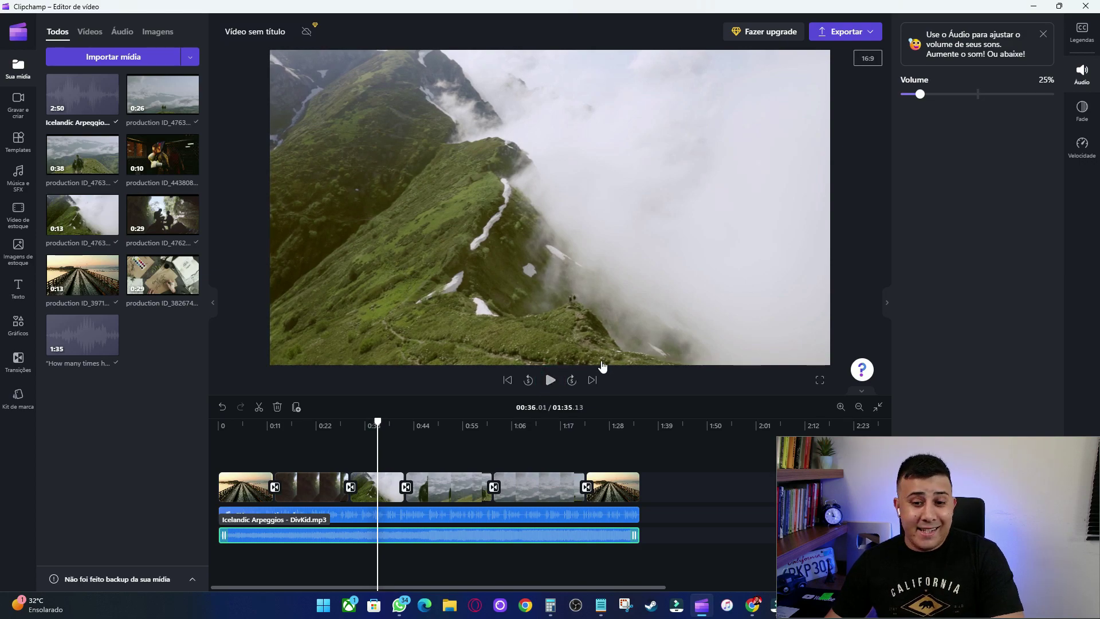